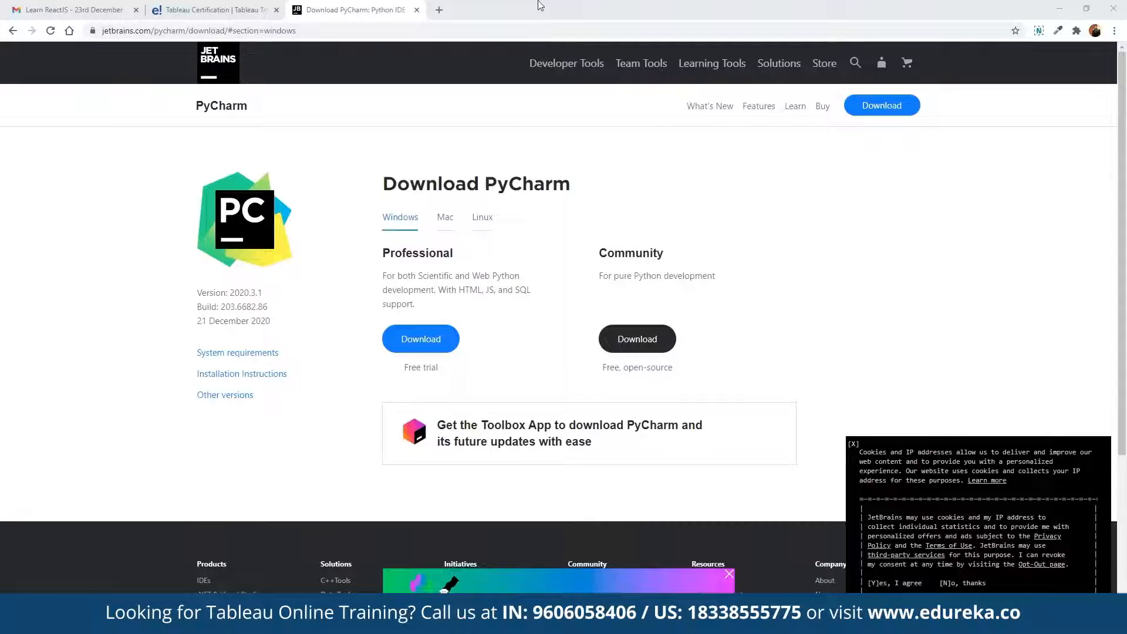
Search the web for "tableau public download" and open the Tableau Public download page.
key("ctrl+l")
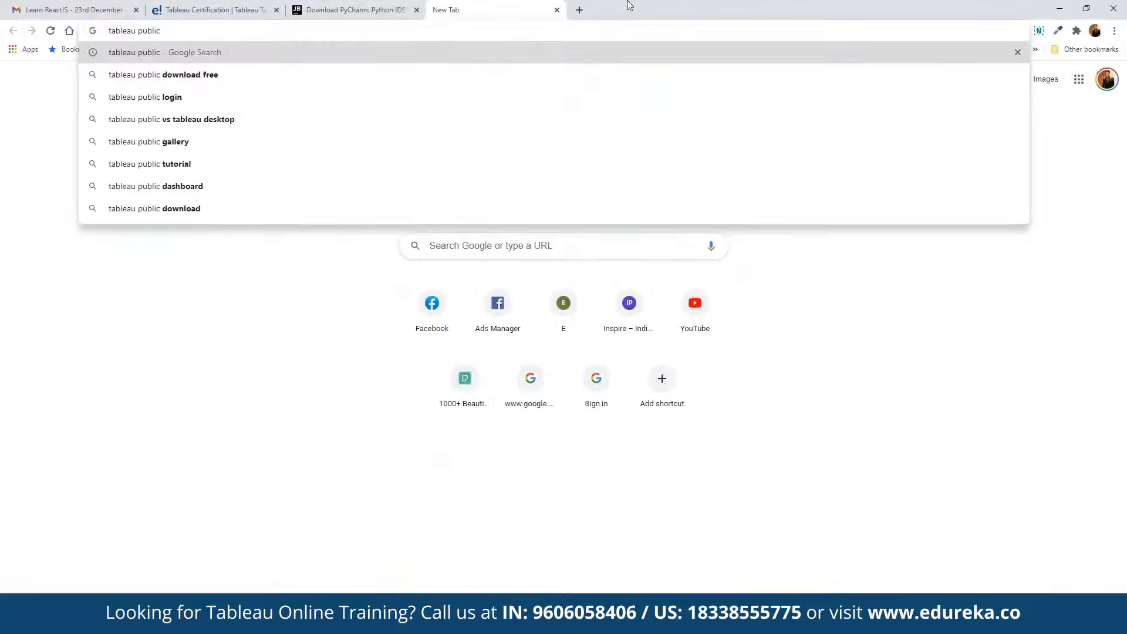
key("Down")
key("BackSpace")
key("BackSpace")
key("BackSpace")
key("BackSpace")
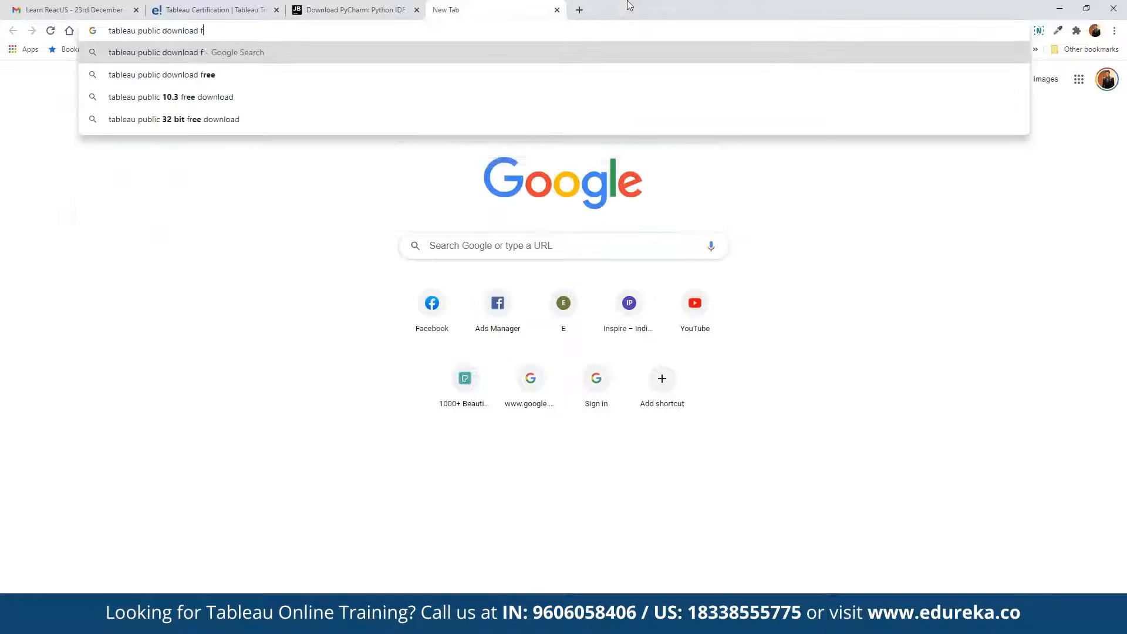
key("Return")
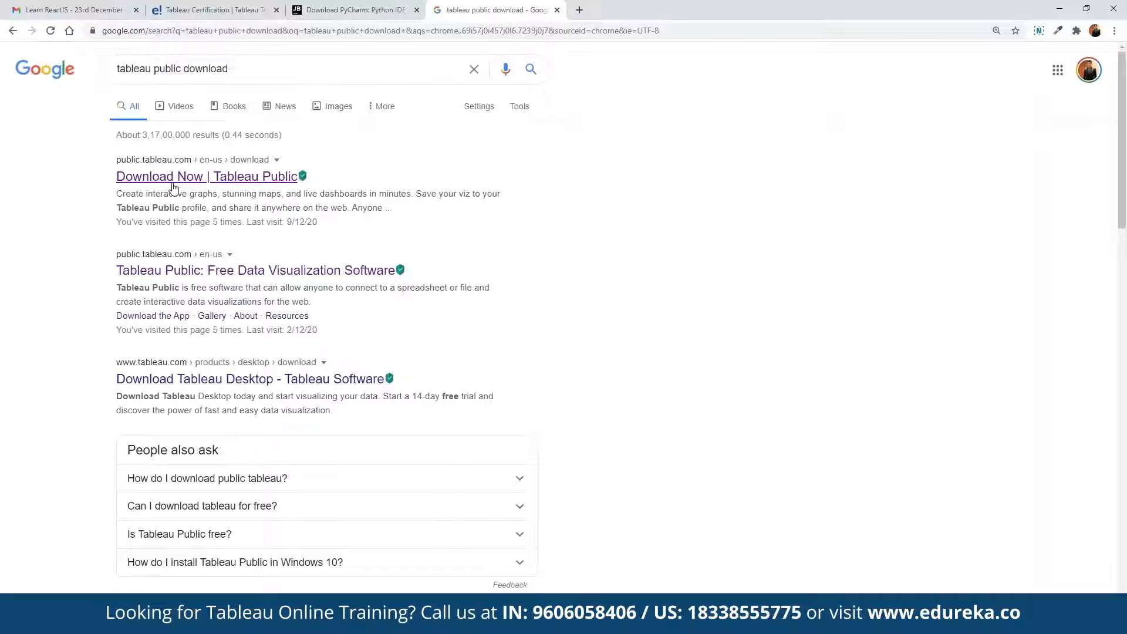
left_click(174, 183)
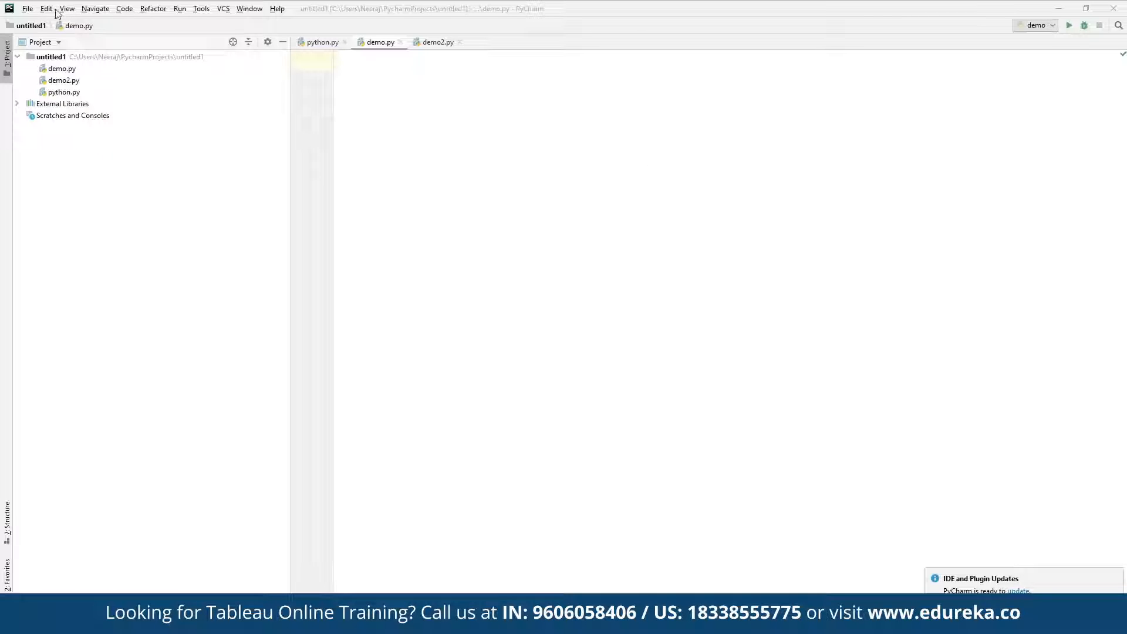
Switch to PyCharm and open the Project Interpreter settings of the untitled1 project.
left_click(27, 9)
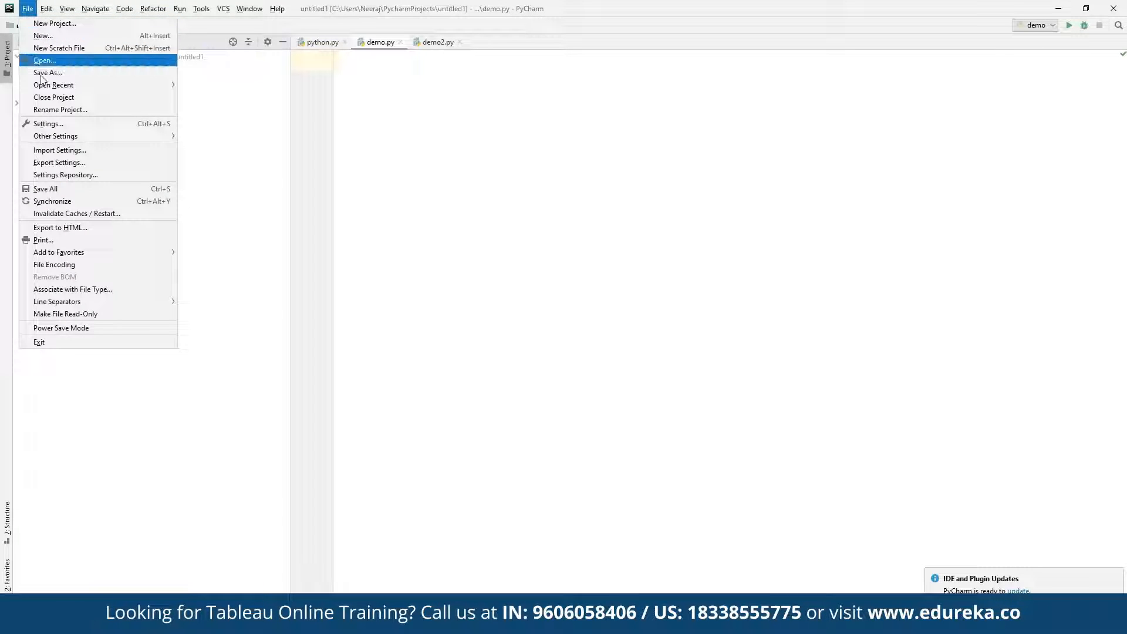
left_click(53, 127)
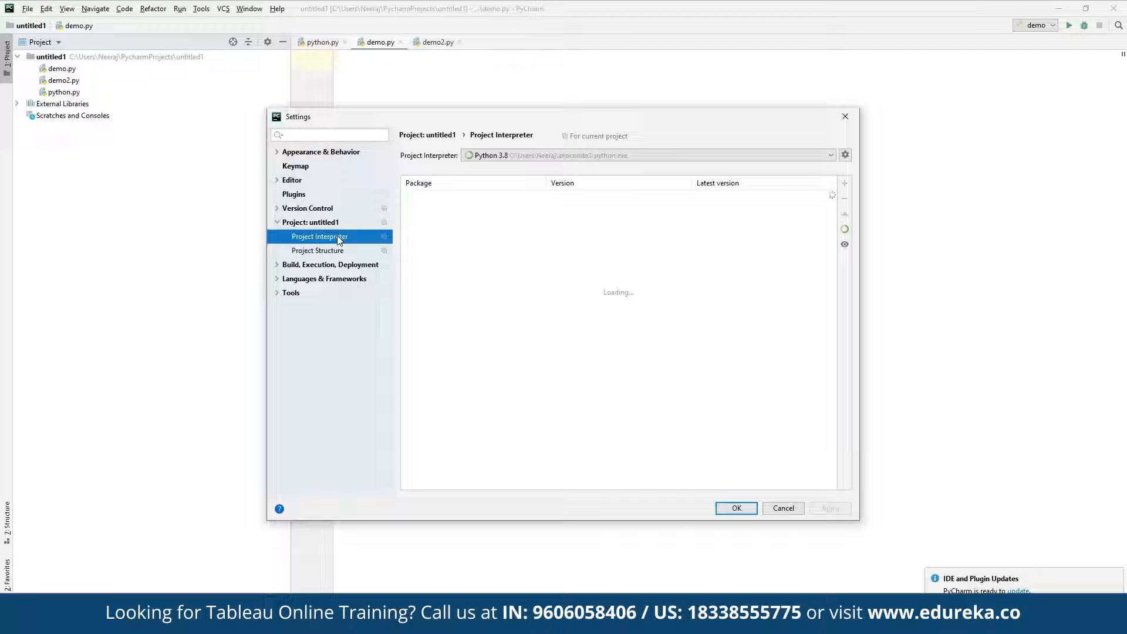
left_click(845, 229)
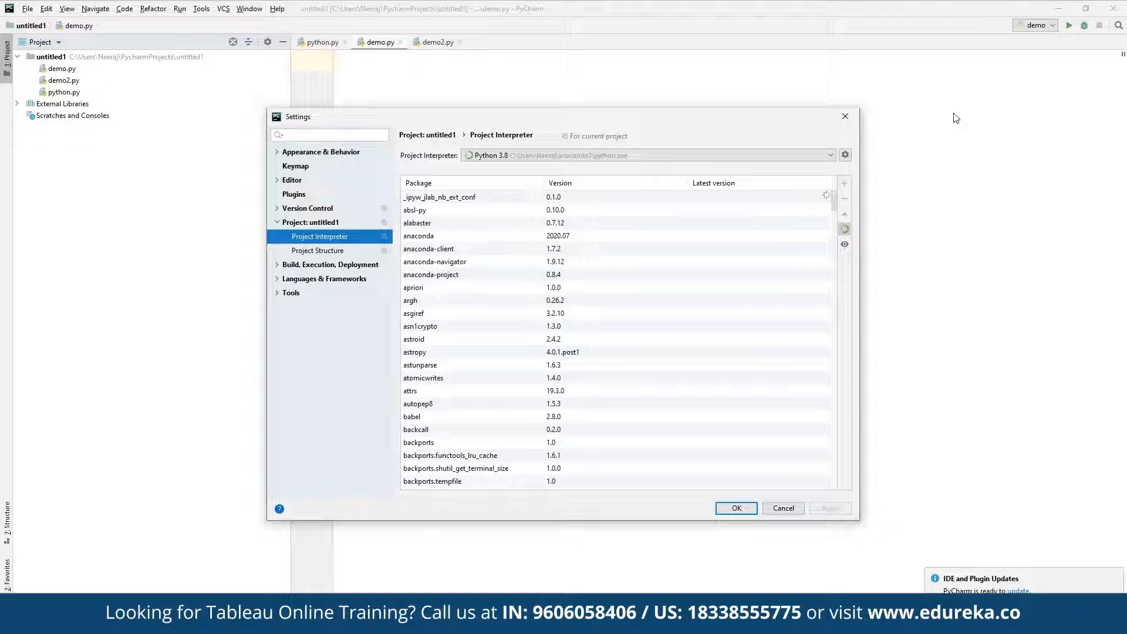
left_click(956, 118)
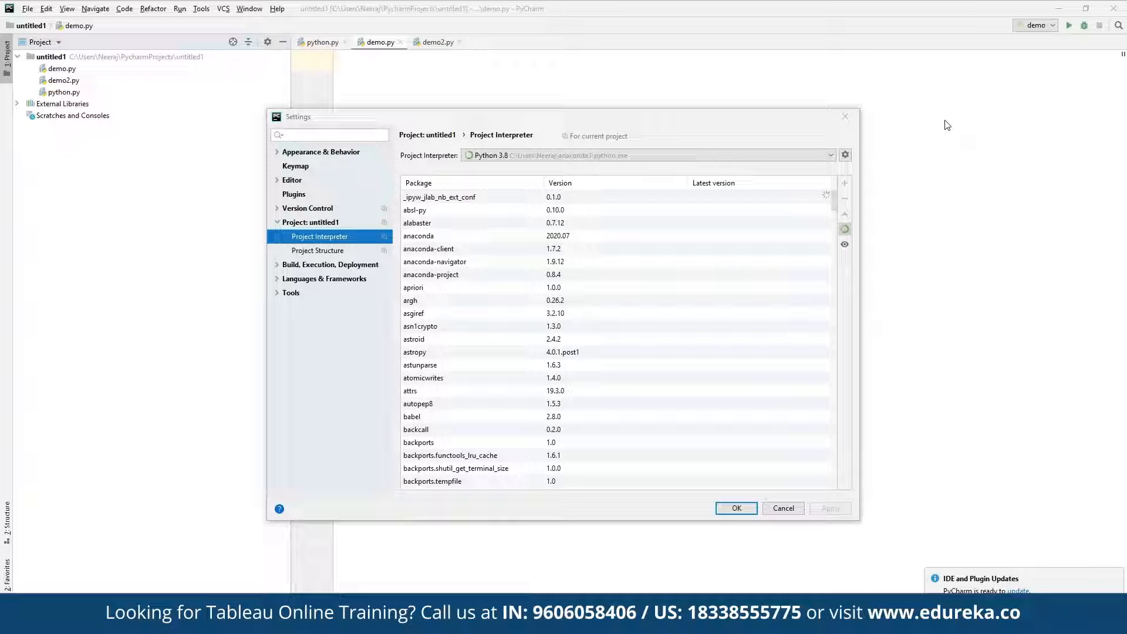
Find the tabpy package among the available packages and install it in the project interpreter.
left_click(845, 183)
mouse_move(516, 149)
left_mouse_down()
mouse_move(493, 485)
mouse_move(499, 149)
left_mouse_up()
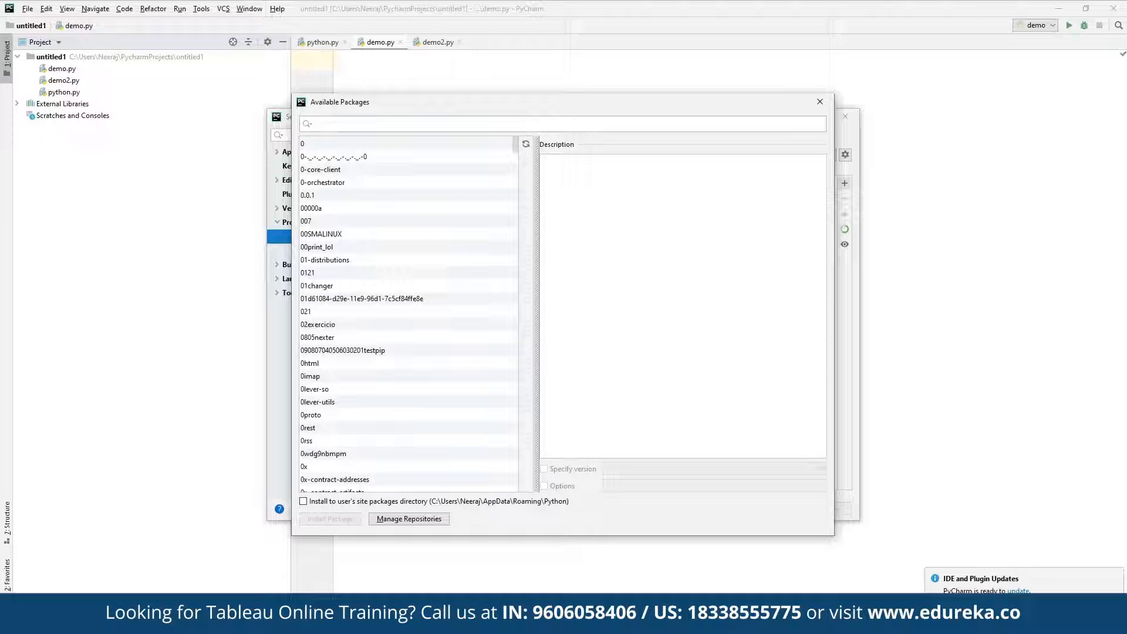
left_click(948, 114)
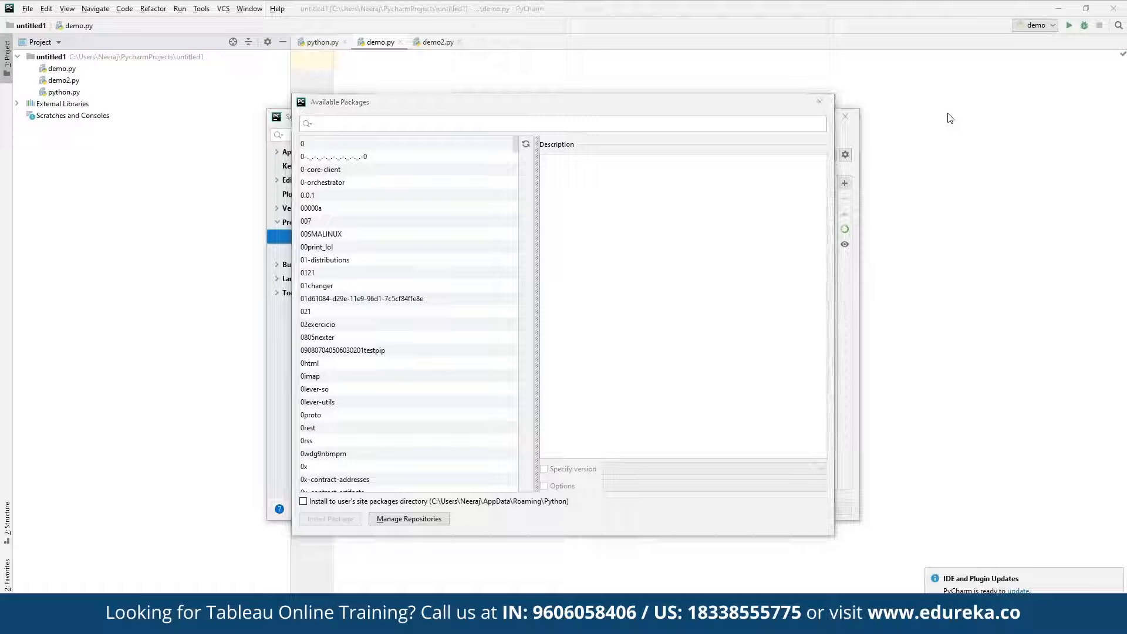
left_click(540, 124)
type("tabpy")
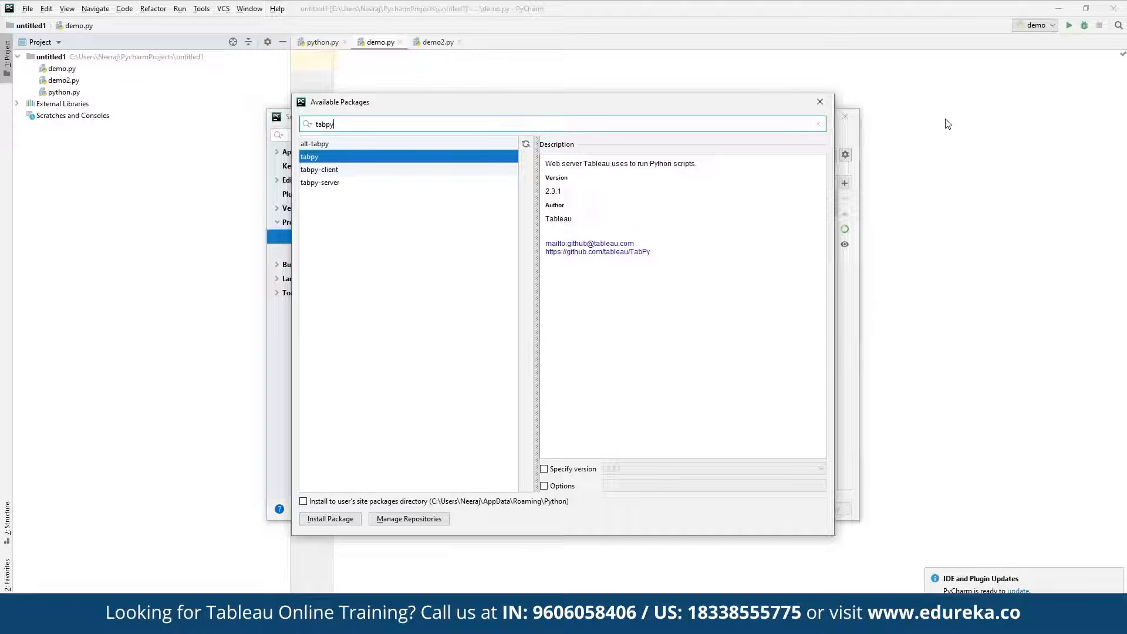
left_click(339, 519)
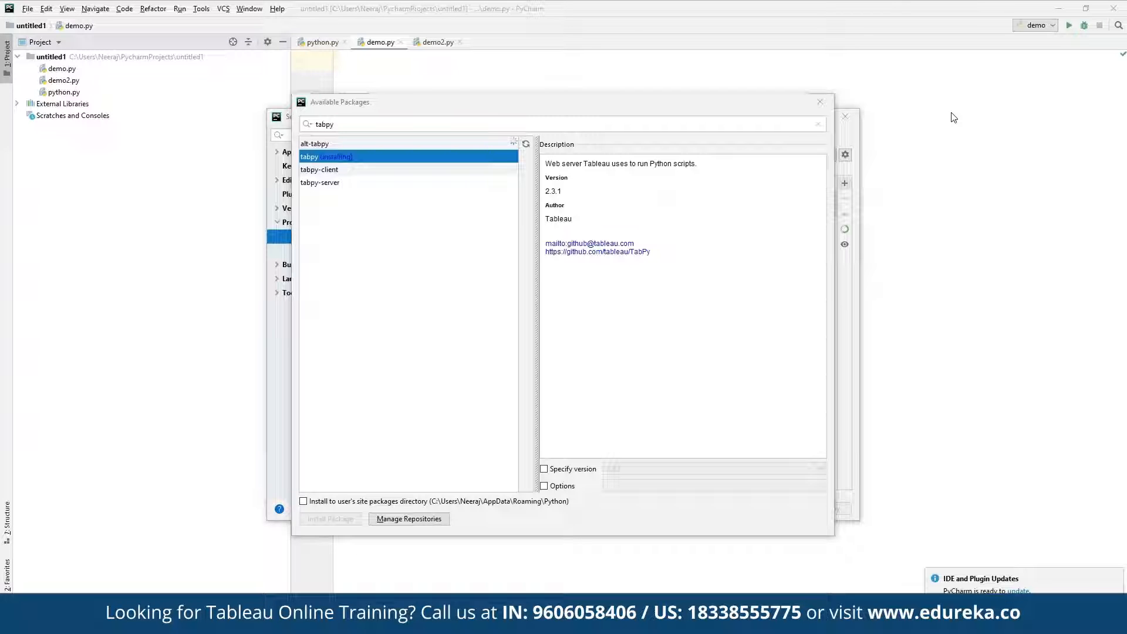
Find and launch Tableau Public 2020.2.
key("super")
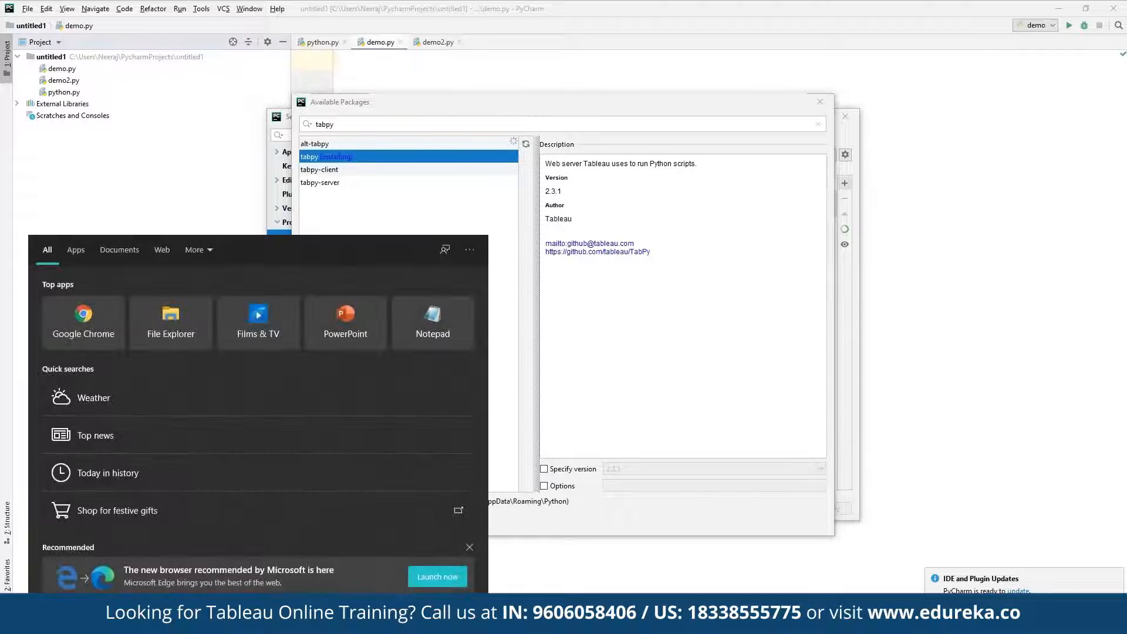
type("table")
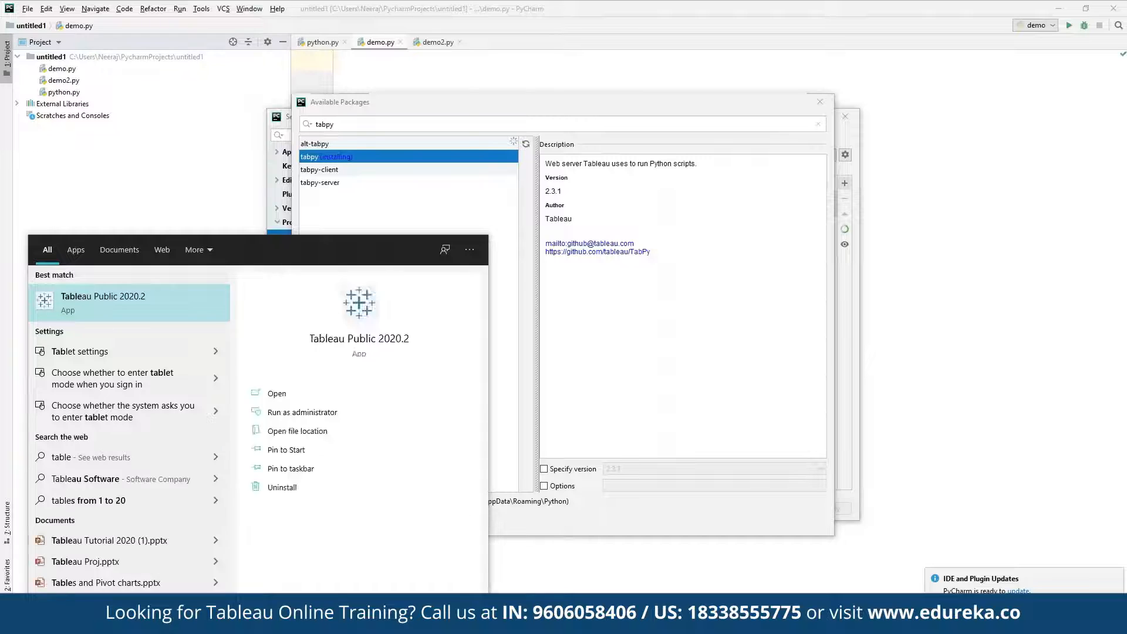
key("Return")
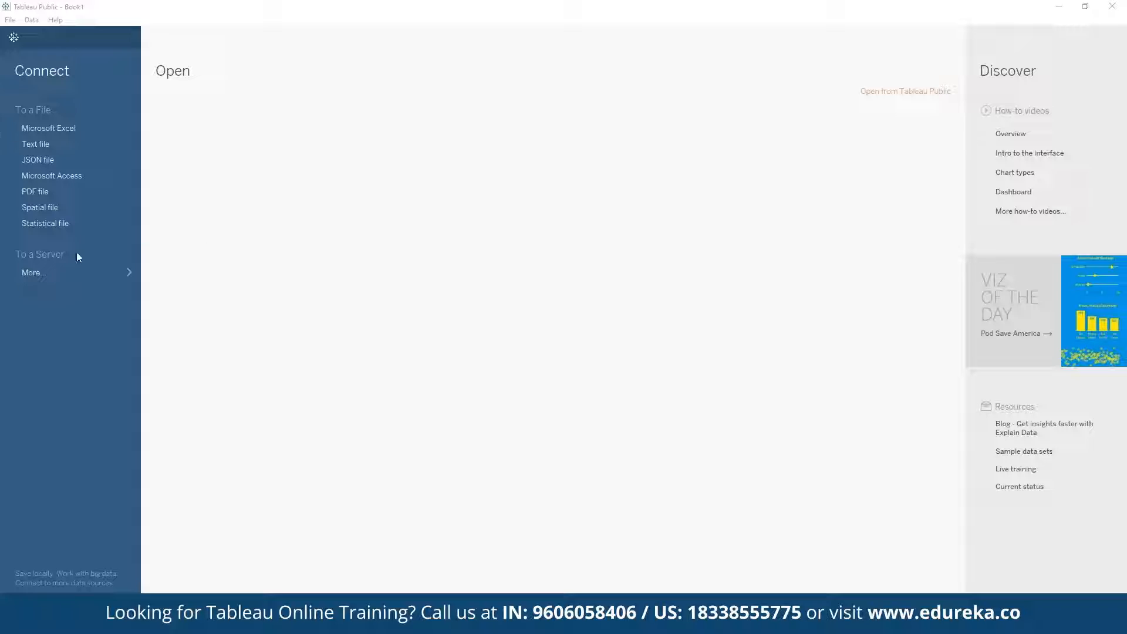
Connect to the Excel workbook Global Superstore Orders 2016.xlsx from Downloads and add its Orders sheet to the data source.
left_click(50, 130)
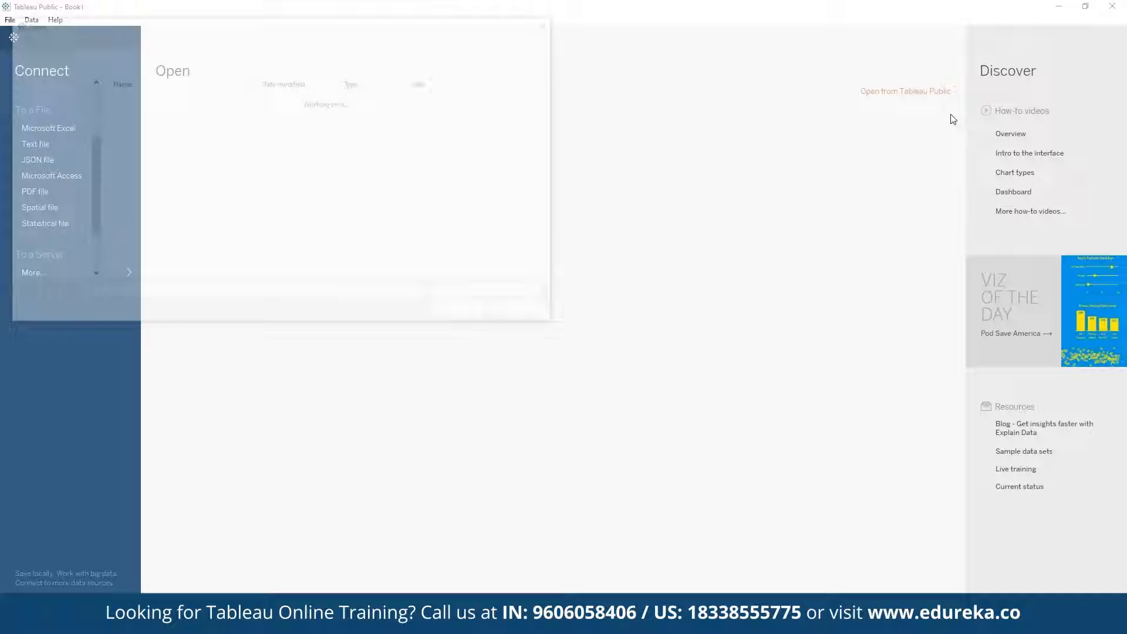
left_click(190, 234)
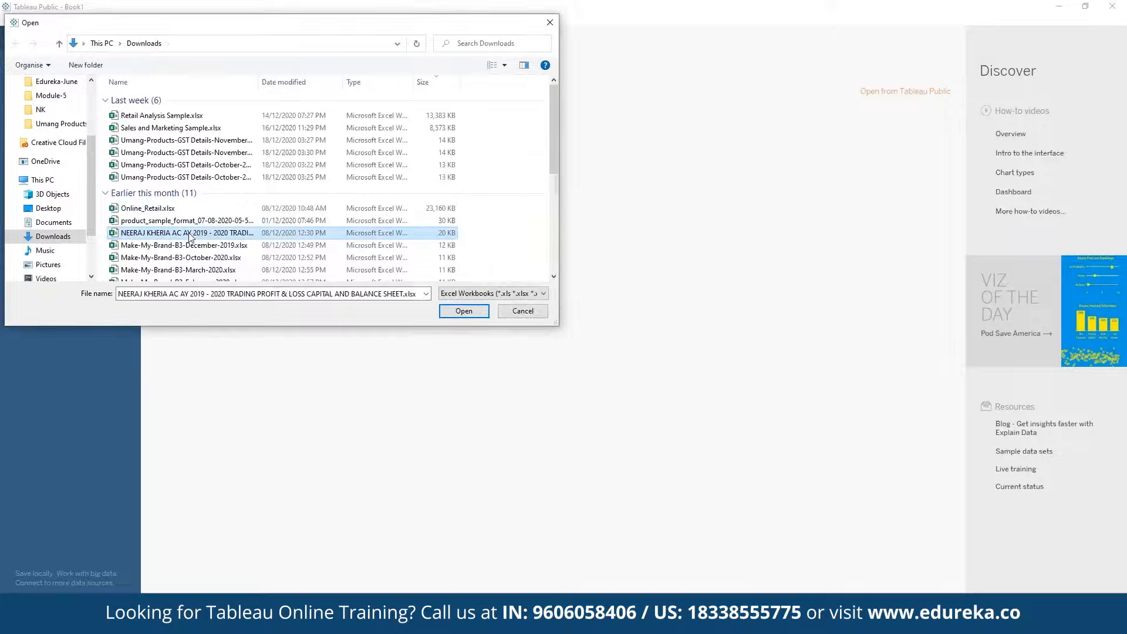
scroll(190, 236, "down", 5)
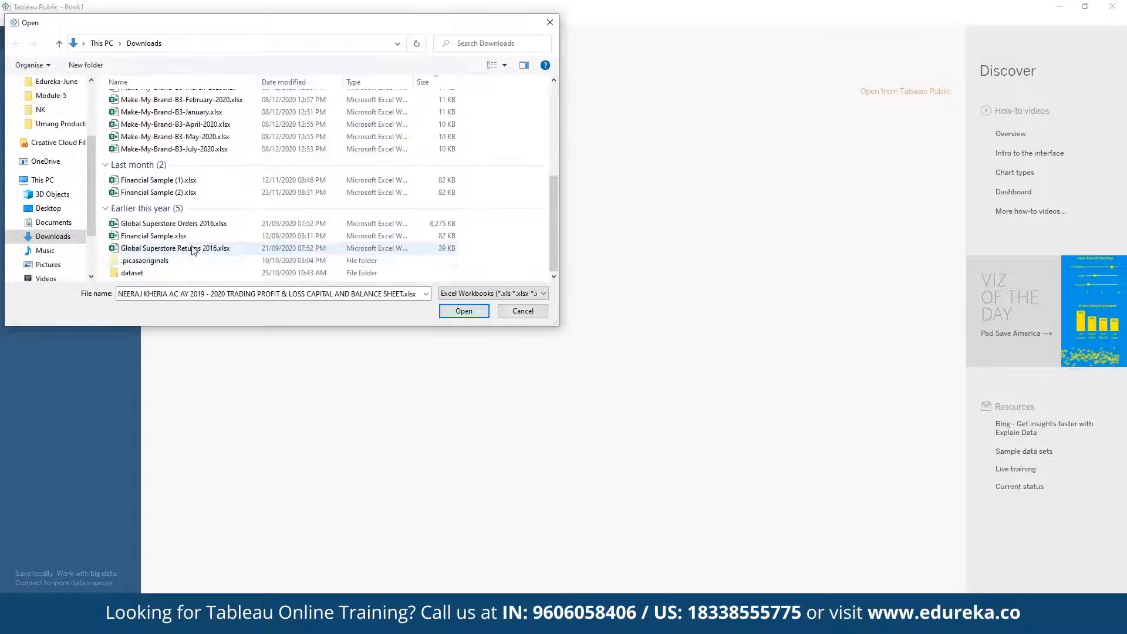
left_click(176, 224)
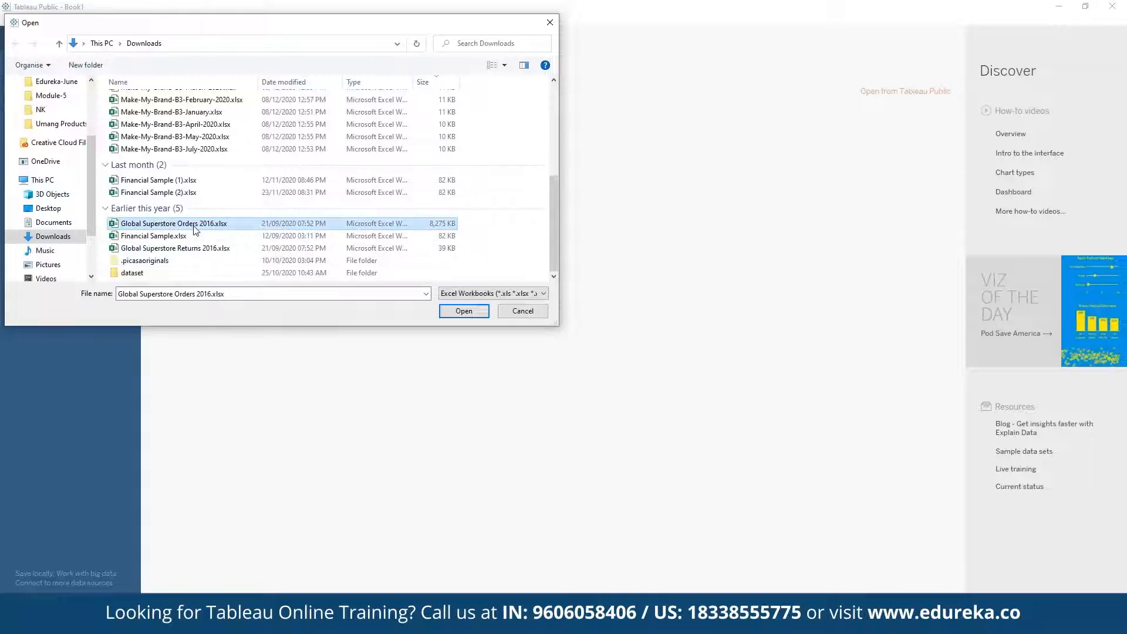
left_click(456, 312)
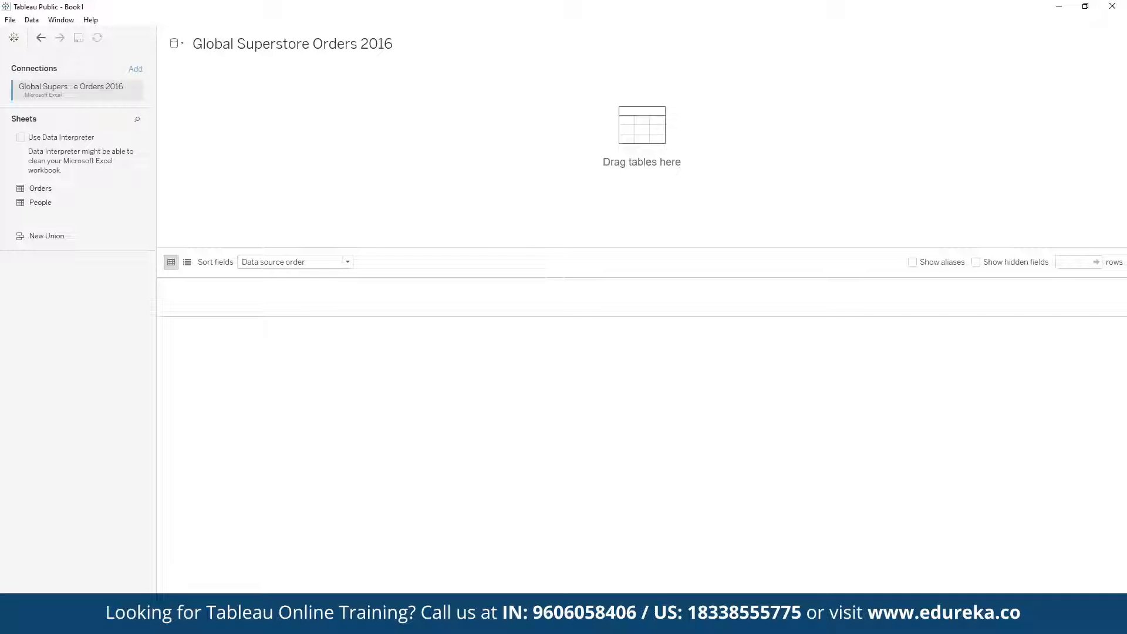
double_click(51, 189)
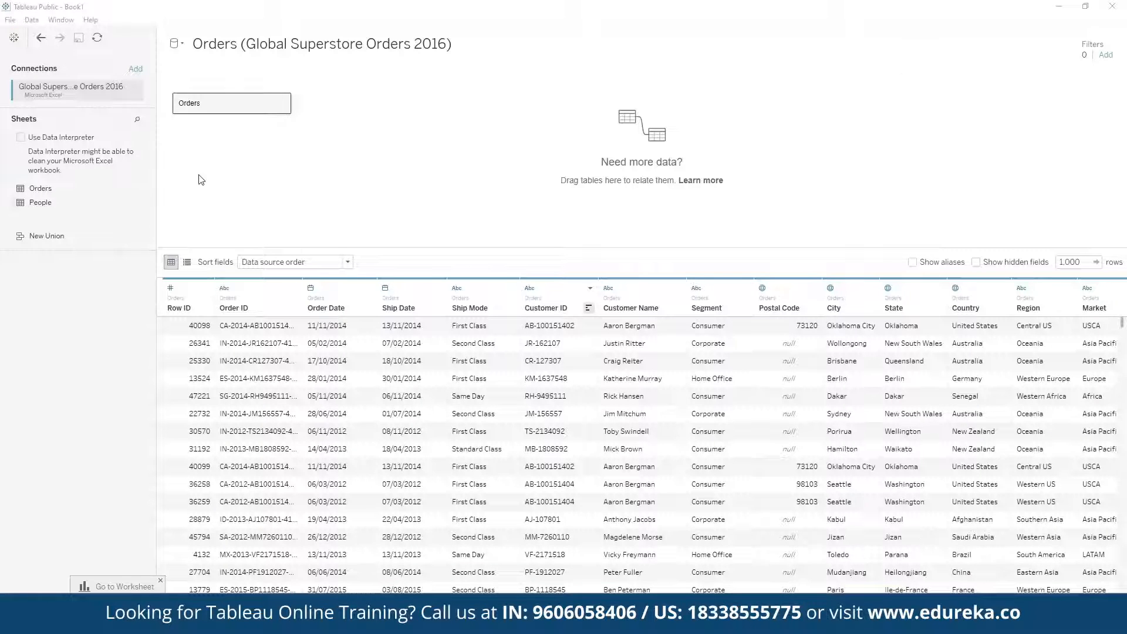
Relate the People sheet to the Orders table, and remove People from the data source again.
left_click_drag(111, 207, 1078, 162)
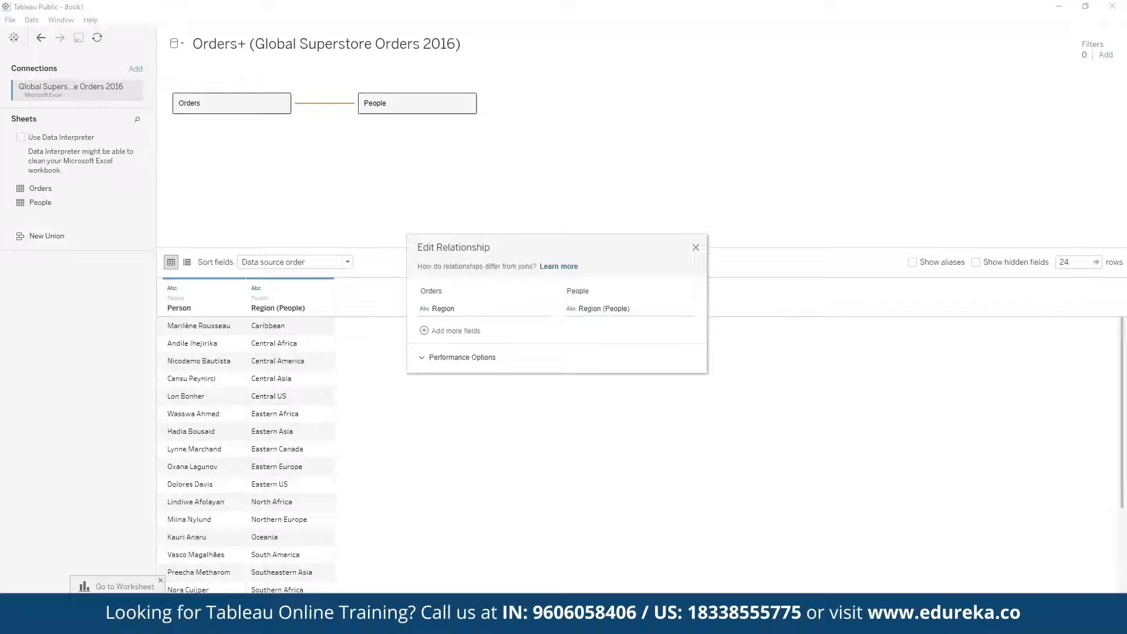
left_click(411, 103)
left_click(467, 102)
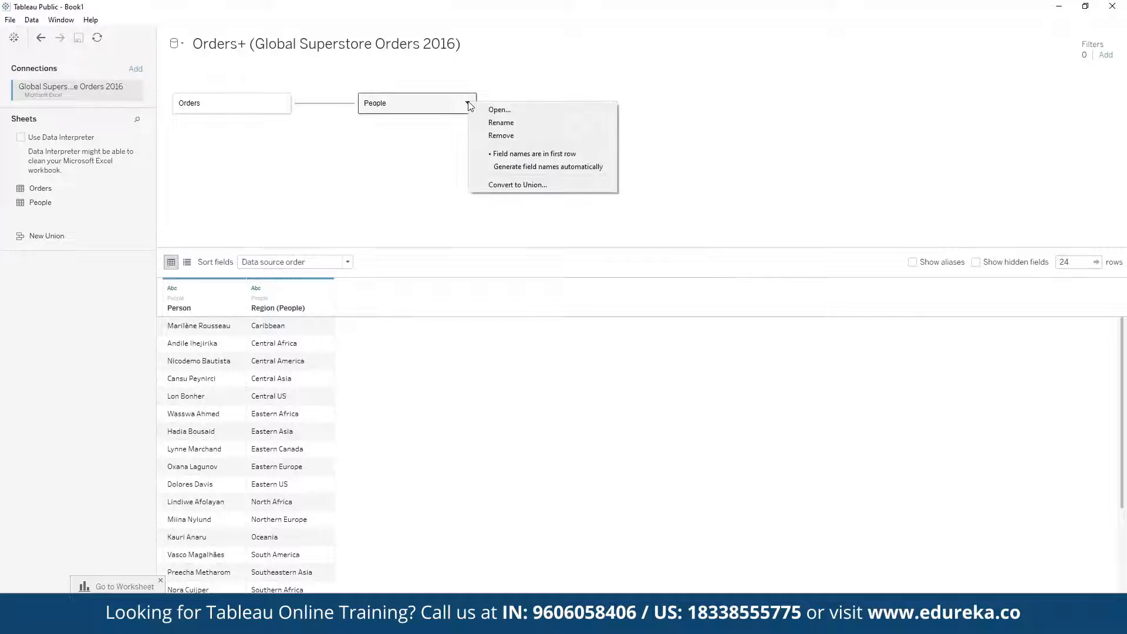
left_click(512, 135)
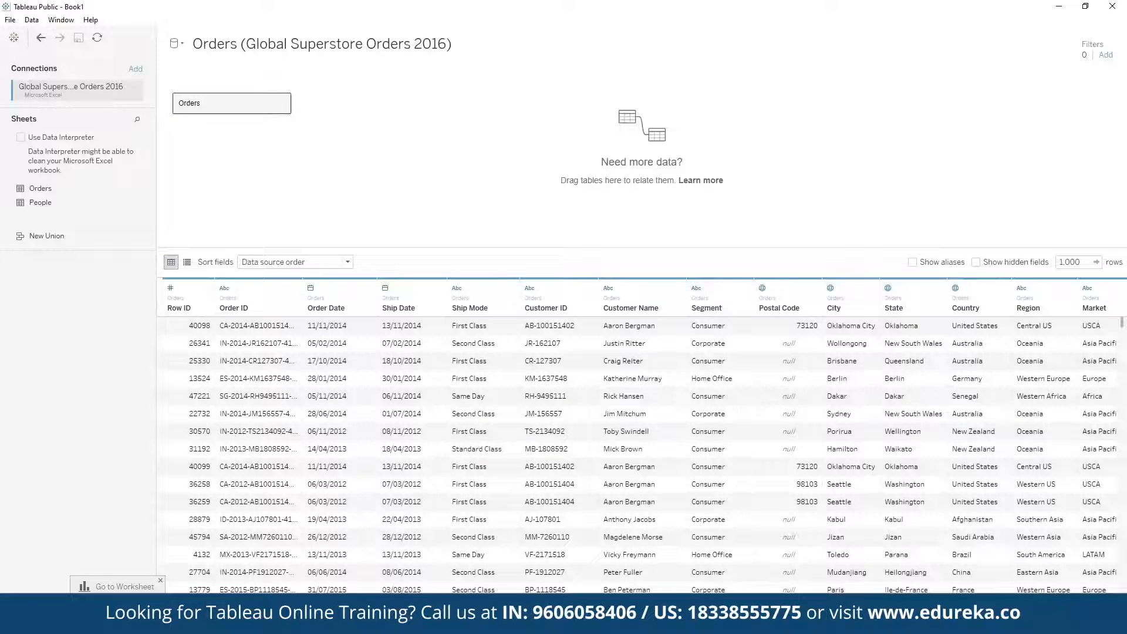
Go to the Sheet 1 worksheet and place the Profit measure on Rows.
left_click(84, 605)
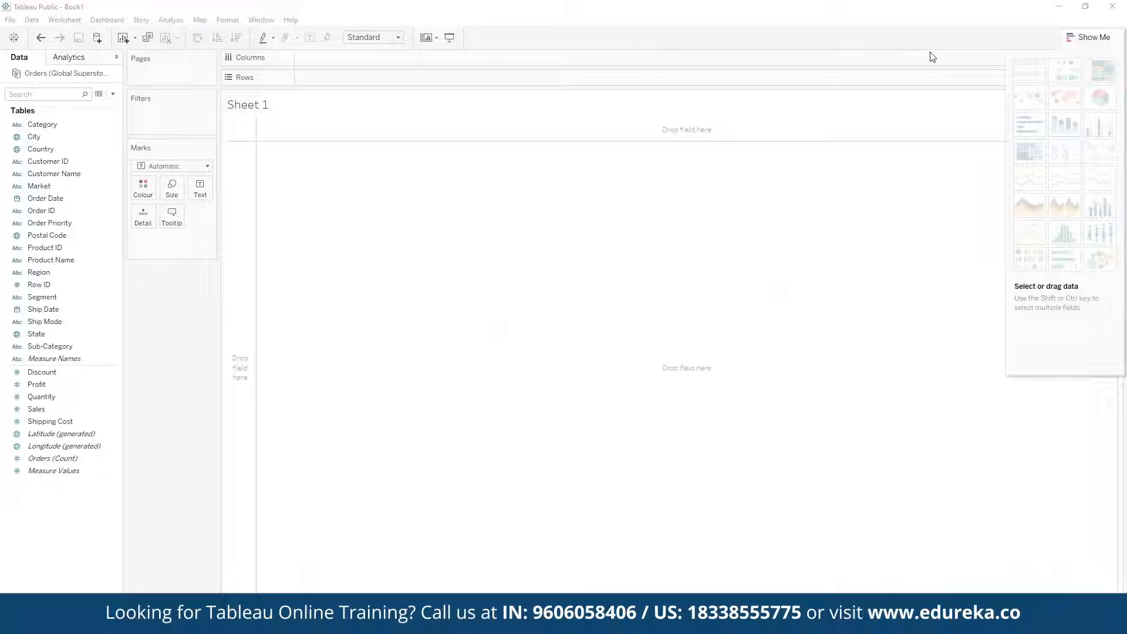
left_click(46, 138)
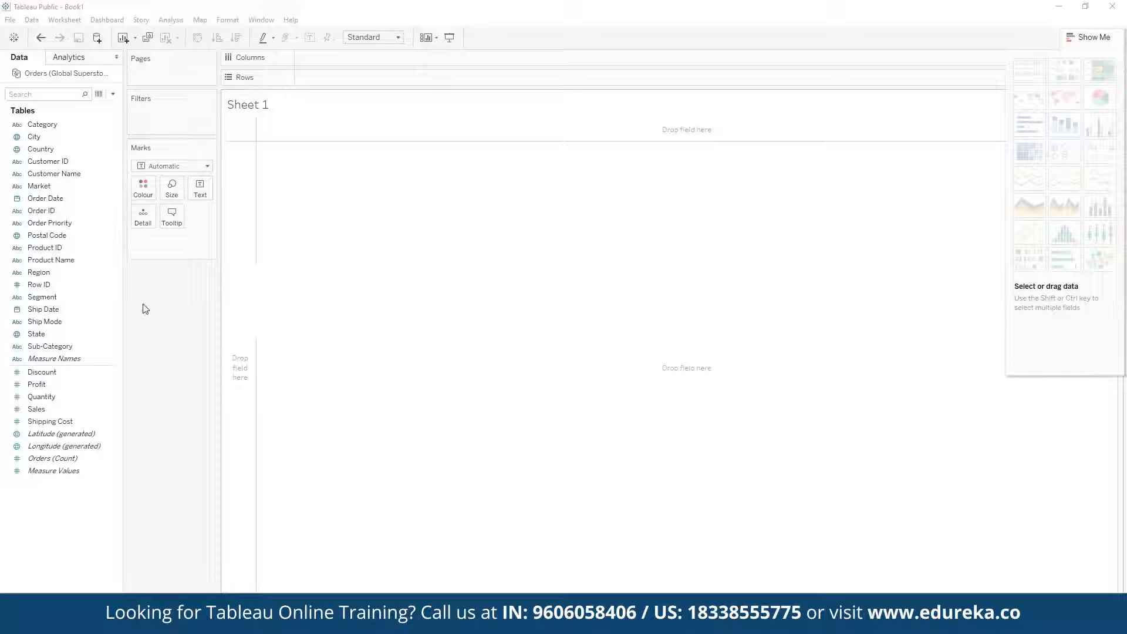
left_click(56, 150)
left_click(66, 386)
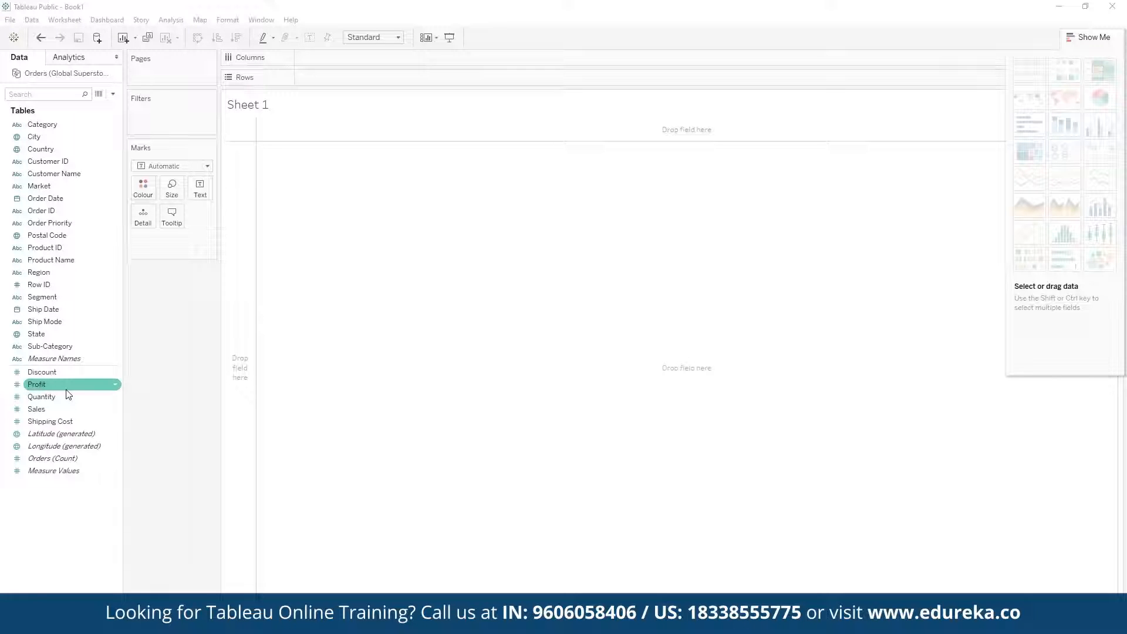
left_click(67, 390)
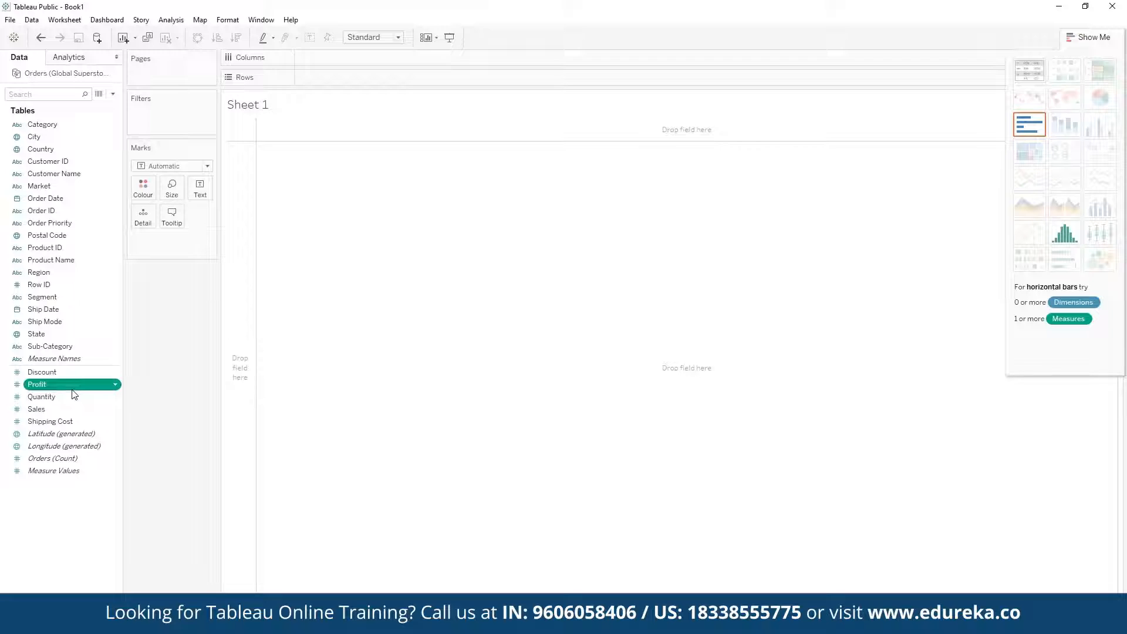
left_click_drag(68, 389, 356, 88)
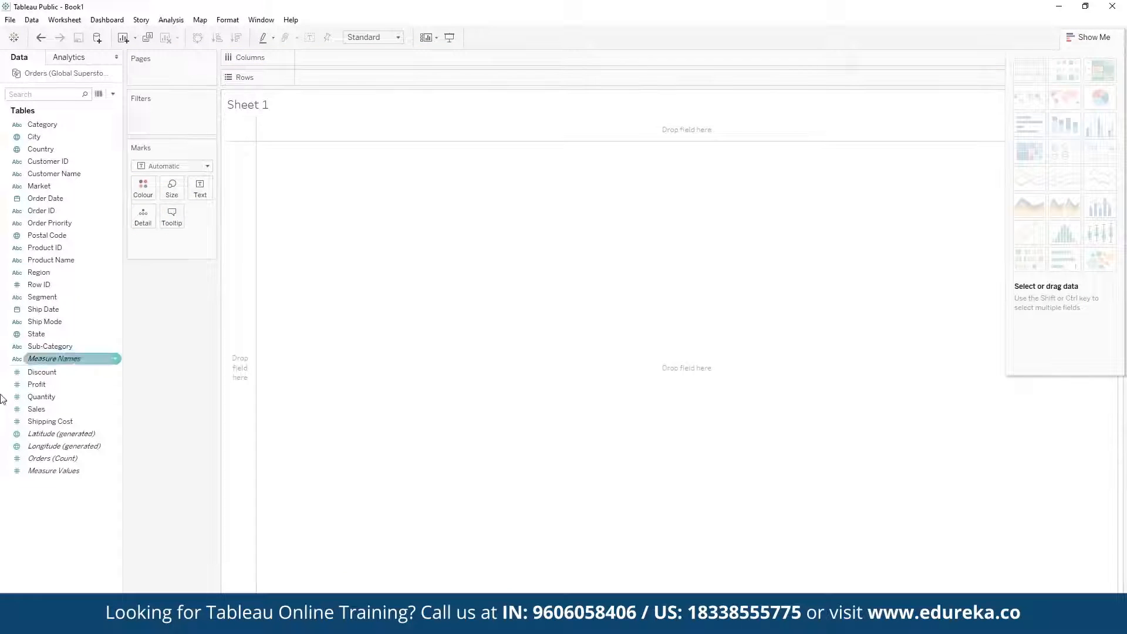
mouse_move(49, 390)
left_mouse_down()
mouse_move(42, 374)
mouse_move(312, 77)
left_mouse_up()
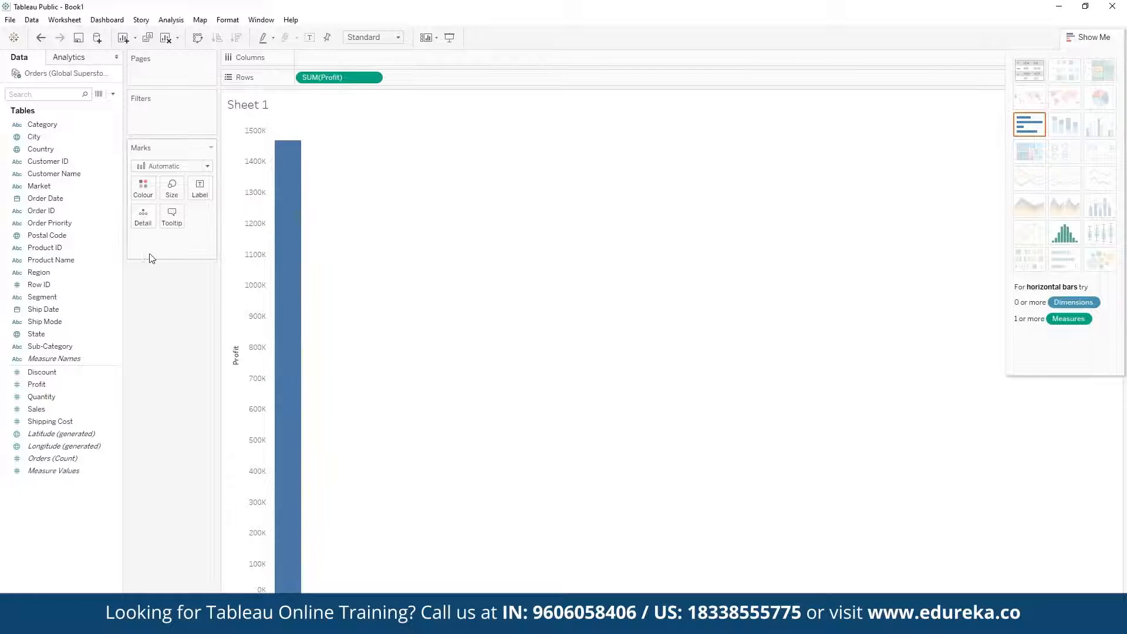
Place the Order Date field on Columns to plot profit by year.
left_click(56, 236)
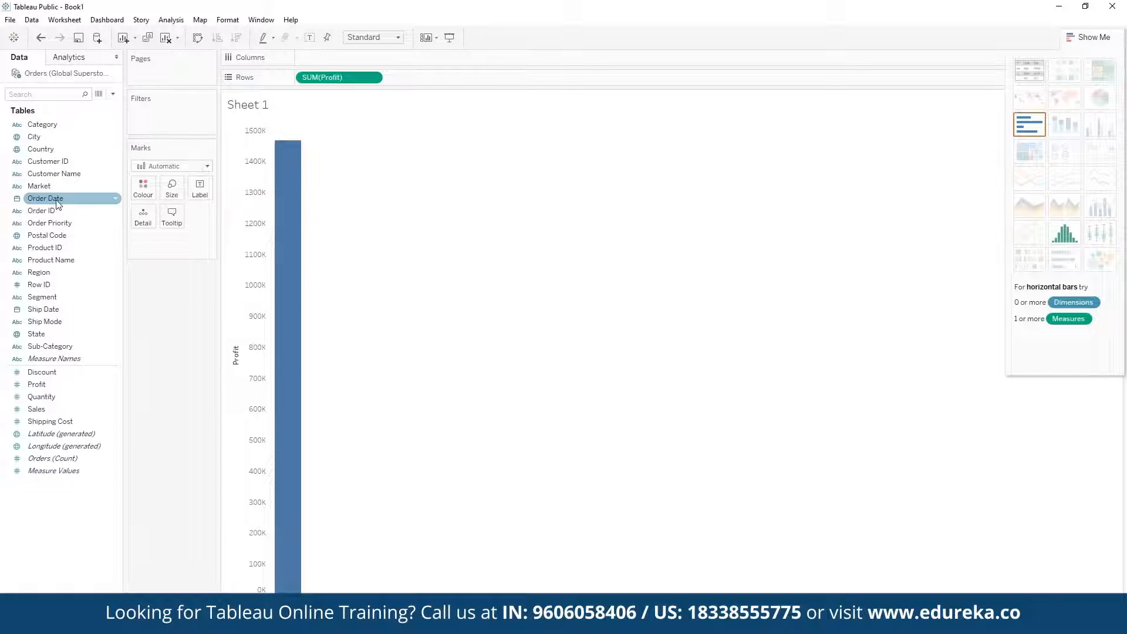
left_click_drag(56, 202, 376, 60)
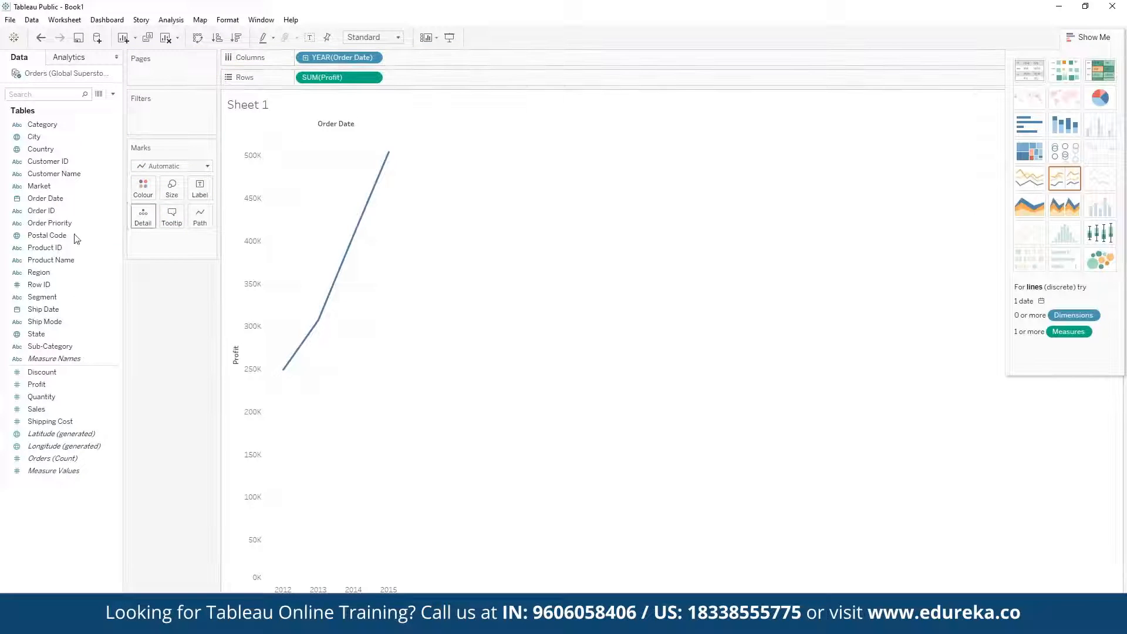
left_click(47, 310)
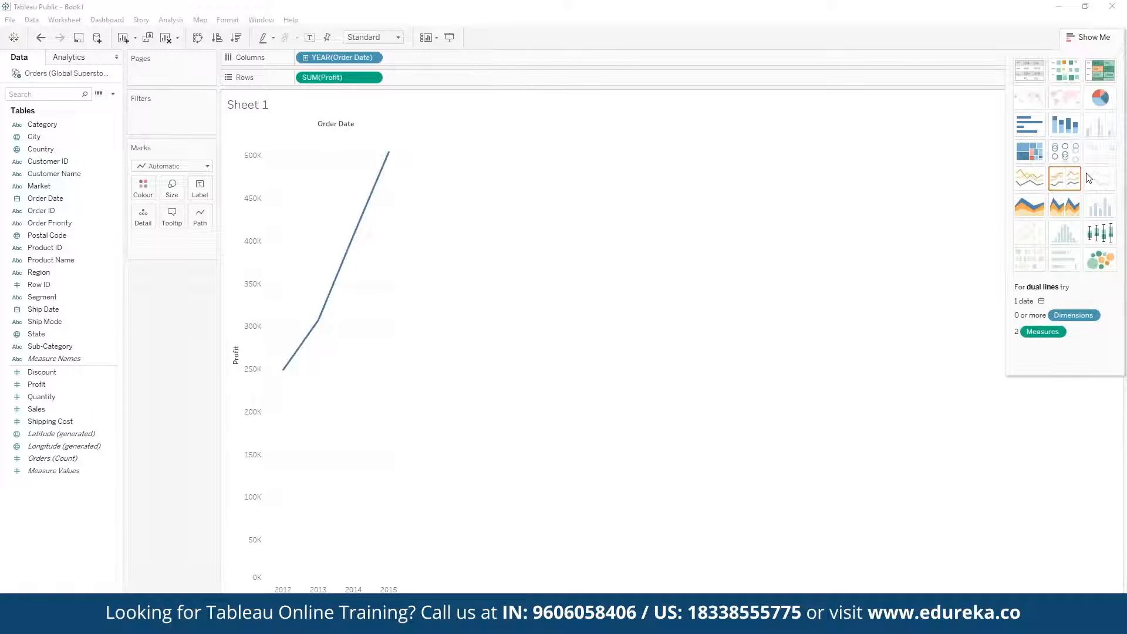
Try the stacked bars and pie chart types for the profit view, ending on a treemap.
left_click(1080, 135)
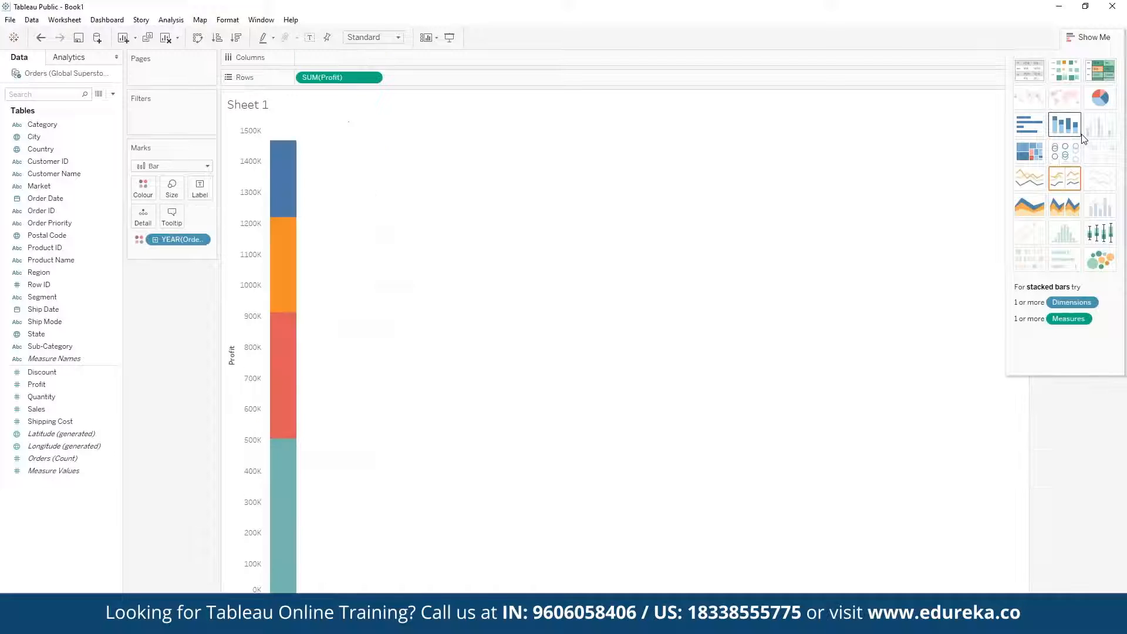
left_click(1095, 108)
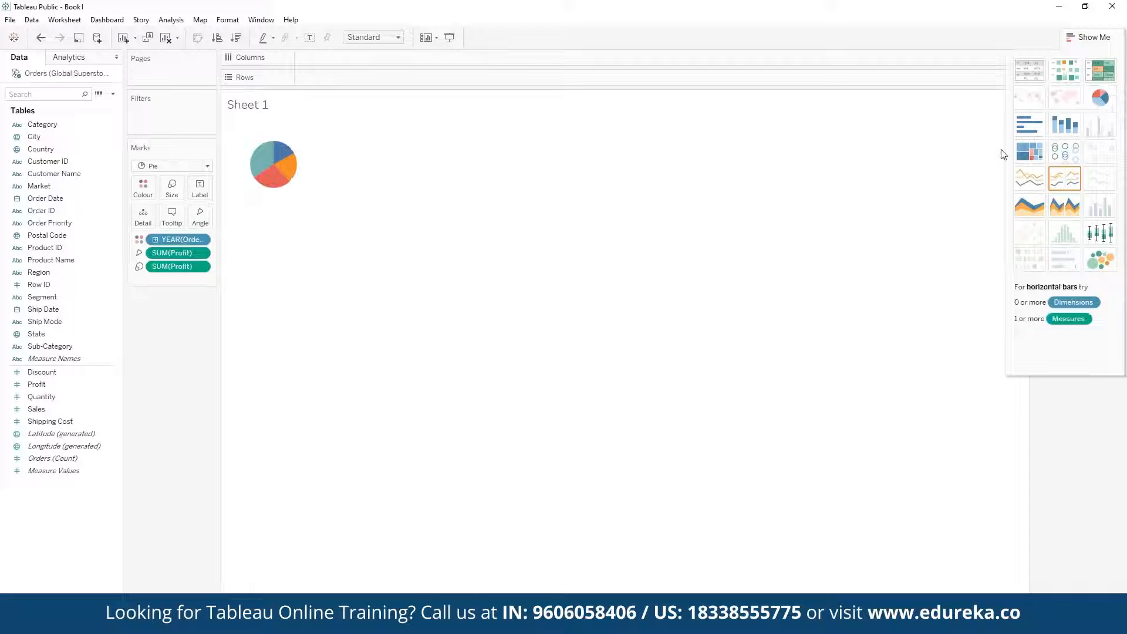
left_click(1023, 163)
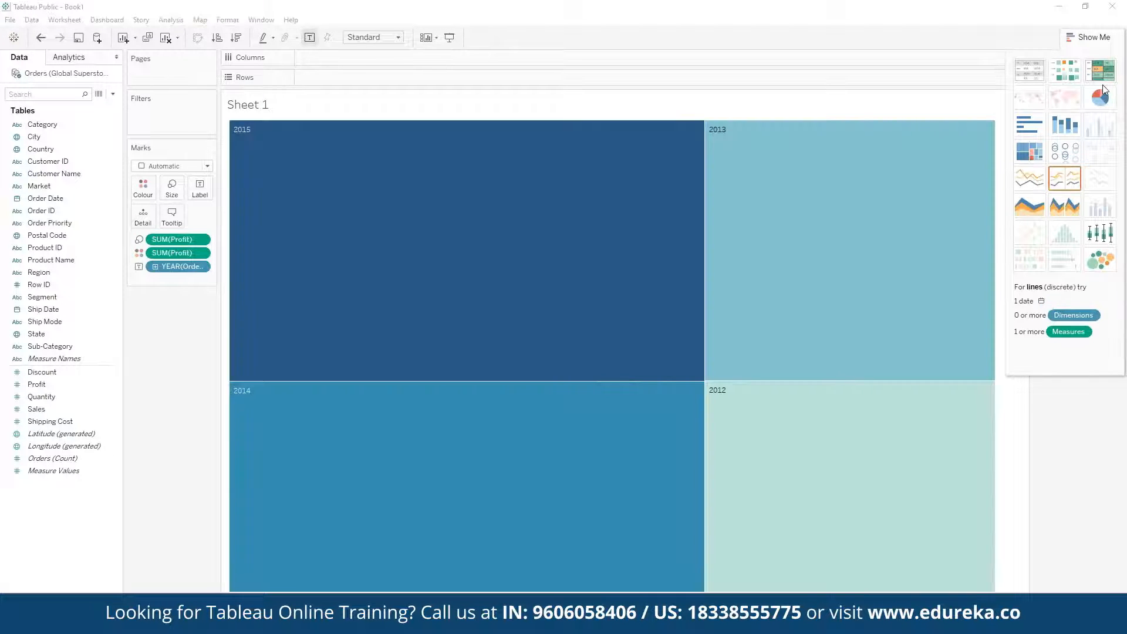
Change the profit view to a discrete line chart and drill Order Date down from year to quarter and month.
left_click(1064, 182)
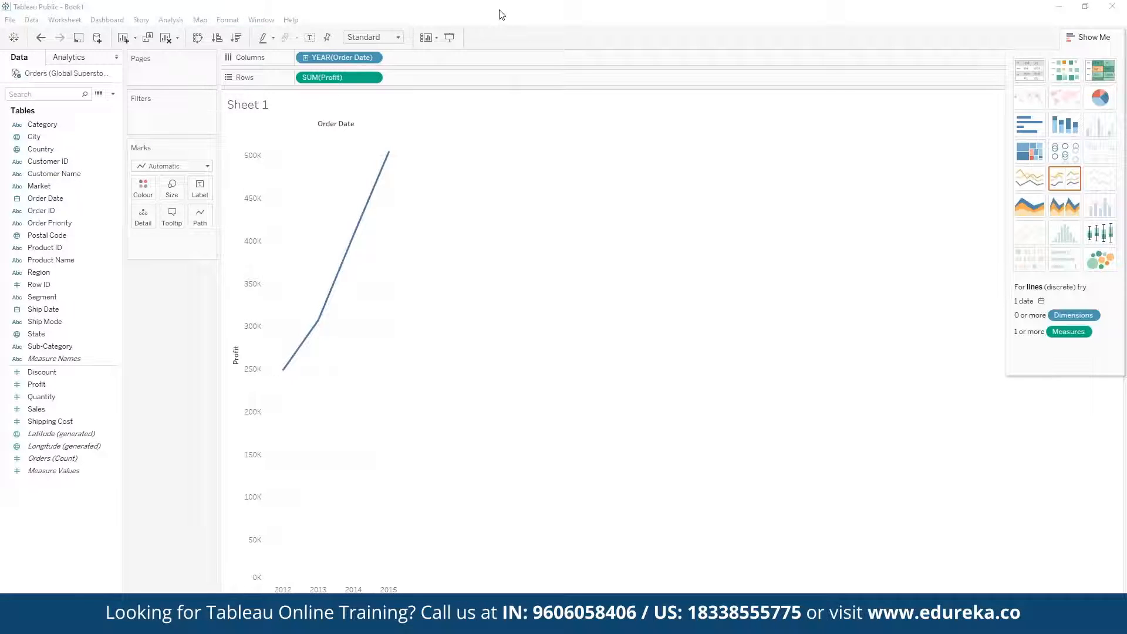
mouse_move(284, 368)
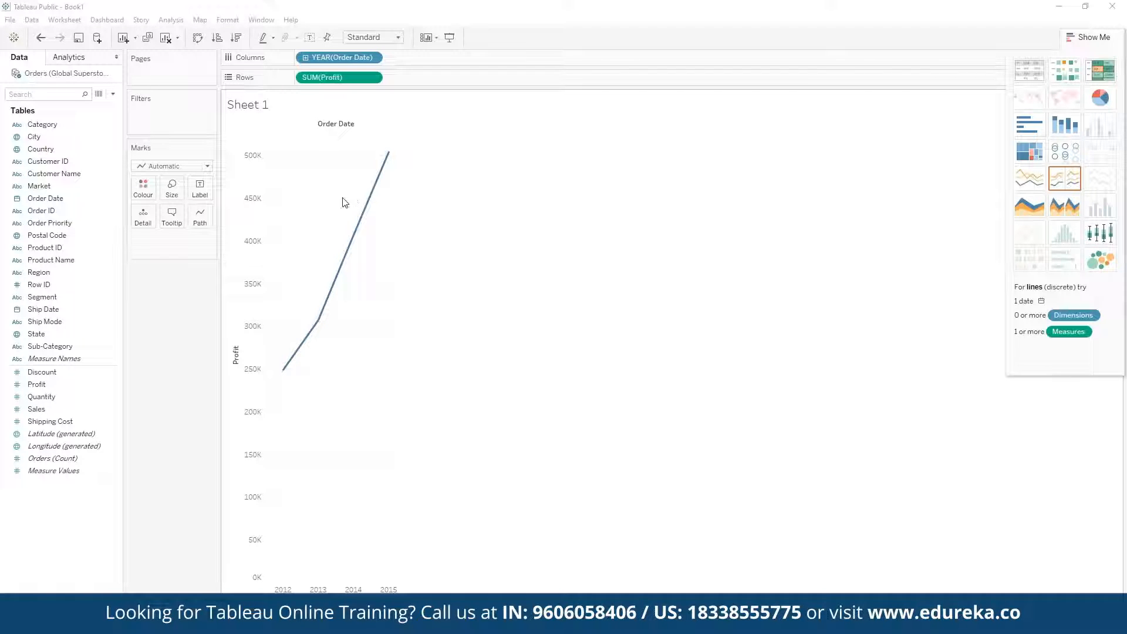
left_click(306, 58)
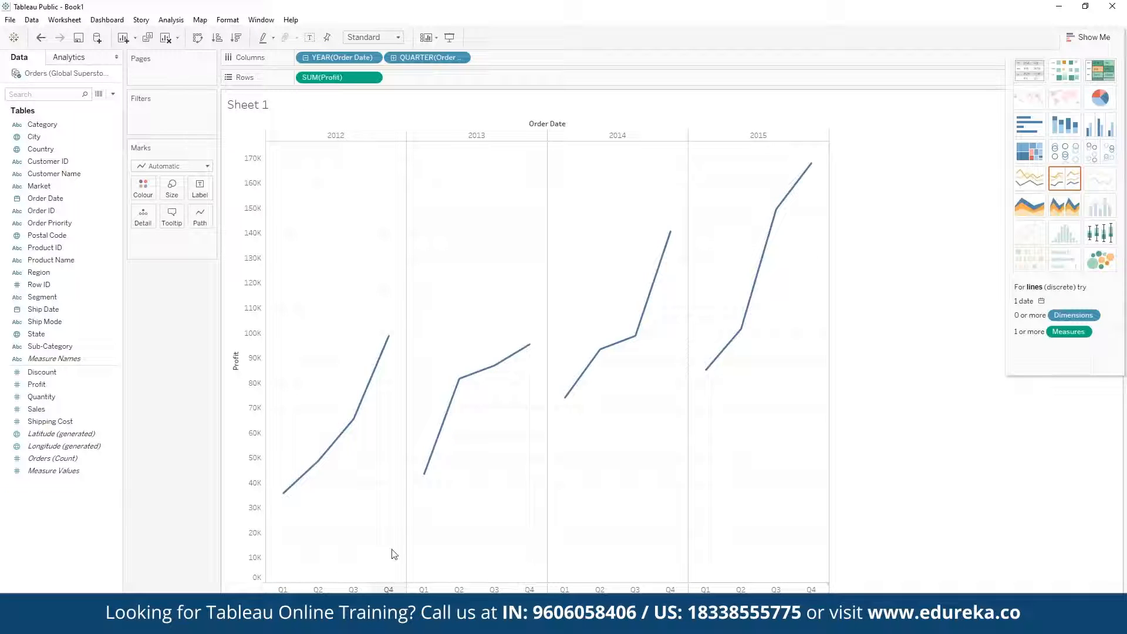
mouse_move(449, 419)
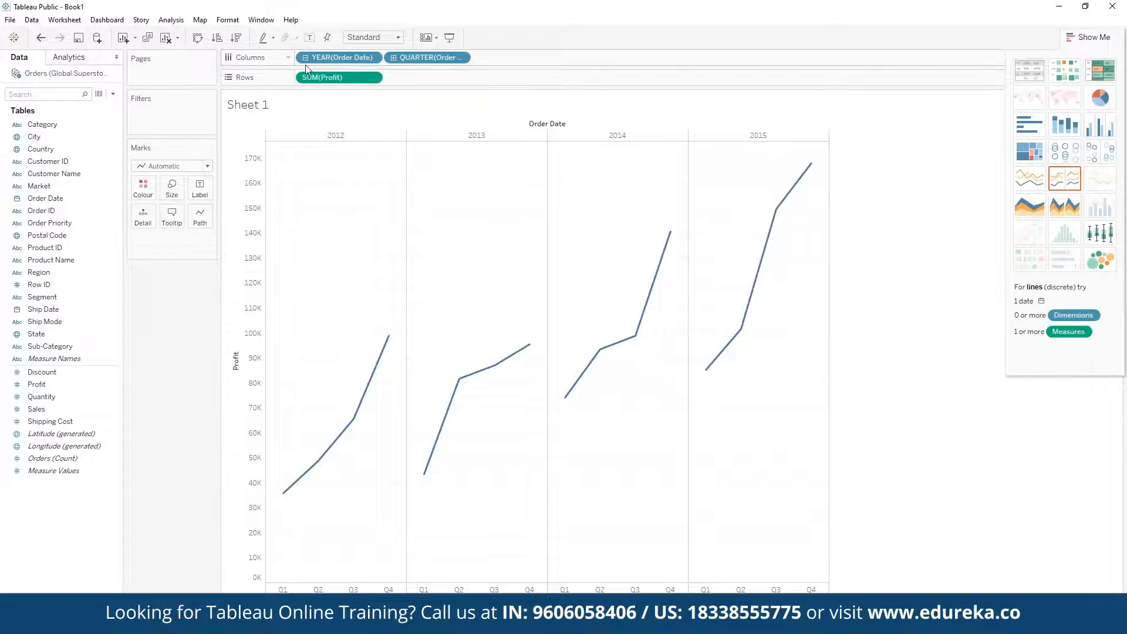
left_click(393, 57)
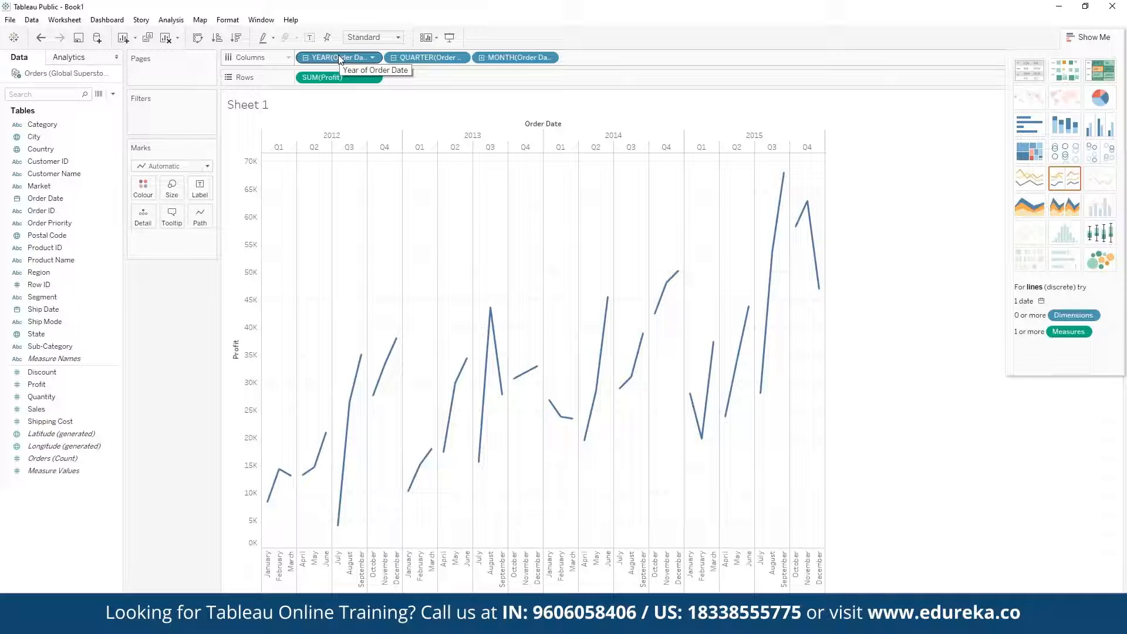
Colour the profit lines by year of Order Date and remove the quarter level from Columns.
left_click_drag(339, 59, 149, 185)
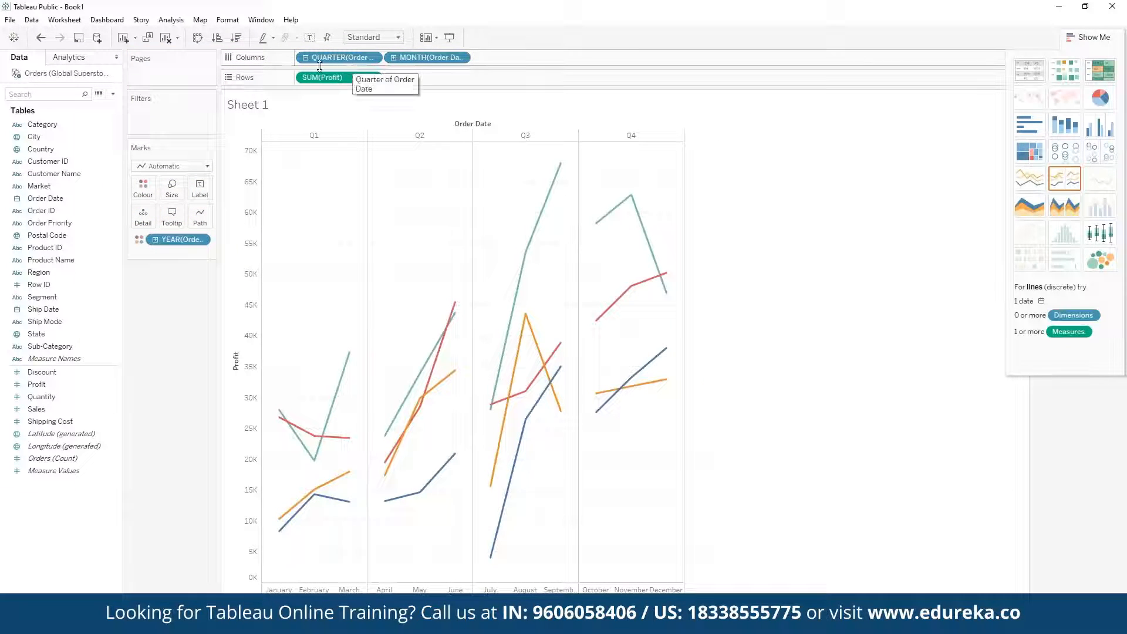
left_click(372, 58)
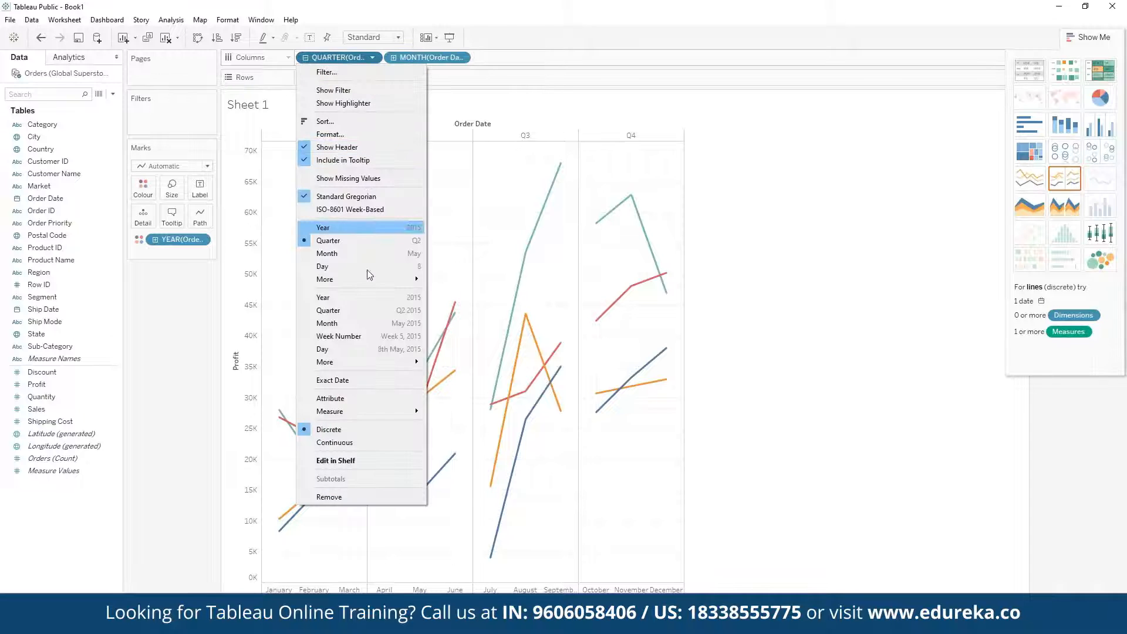
mouse_move(371, 362)
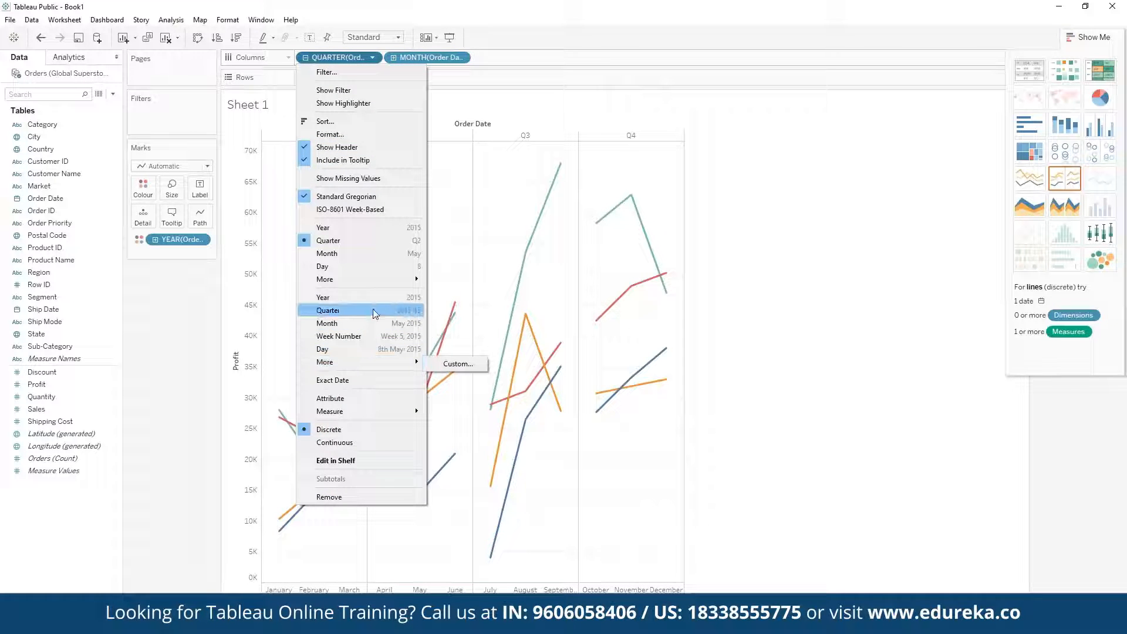
left_click(357, 497)
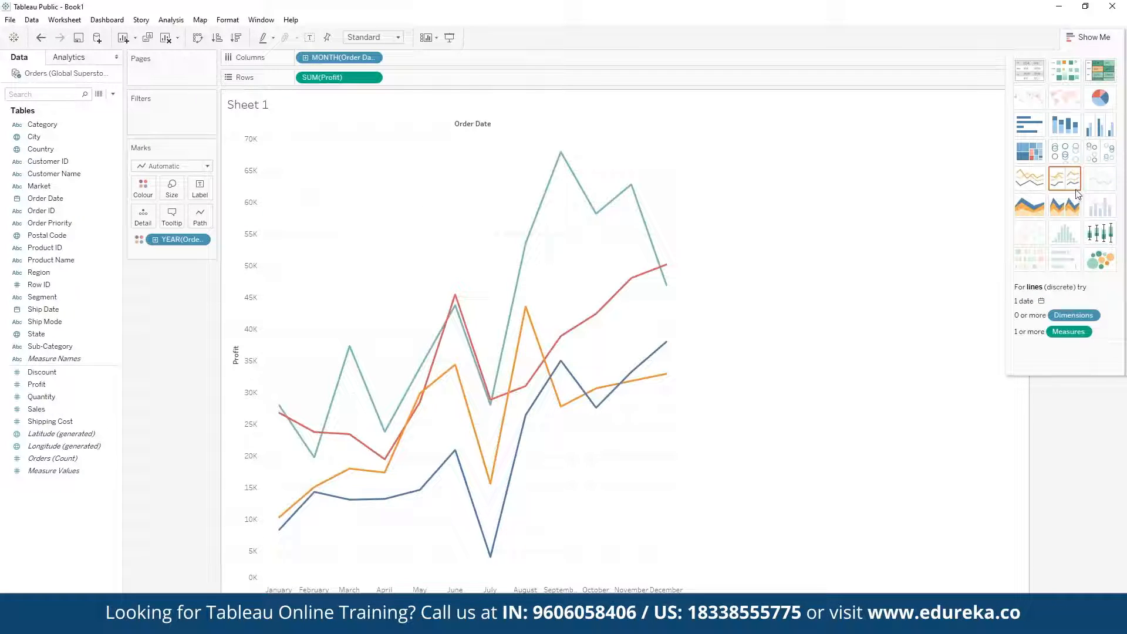
Try the continuous and discrete area chart types for the profit view, and undo the last chart change.
left_click(1038, 208)
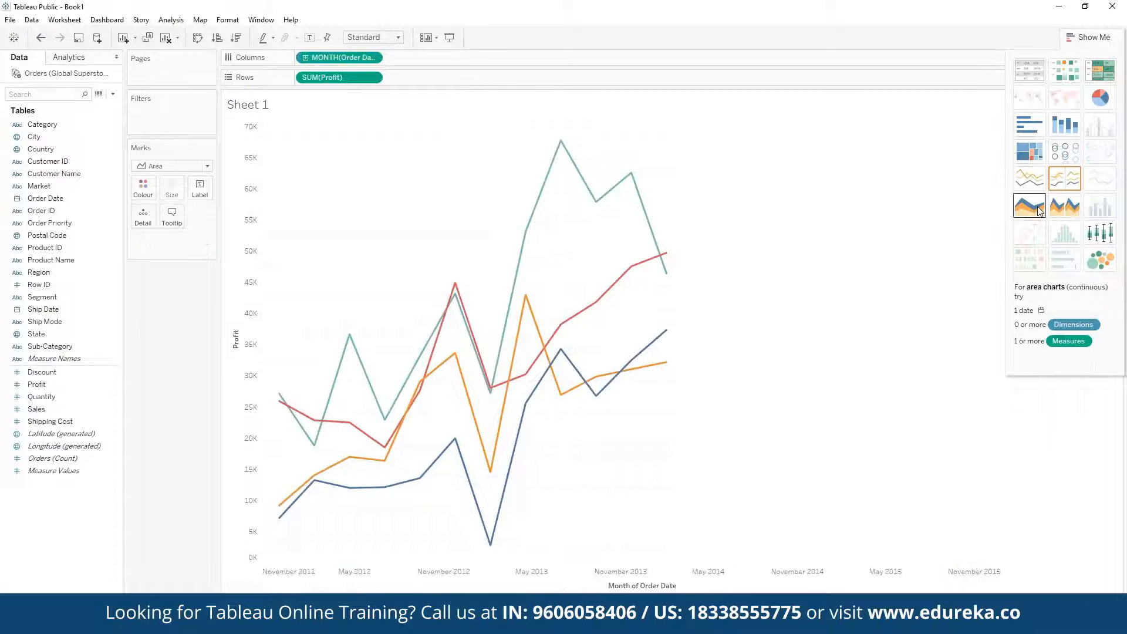
left_click(1062, 208)
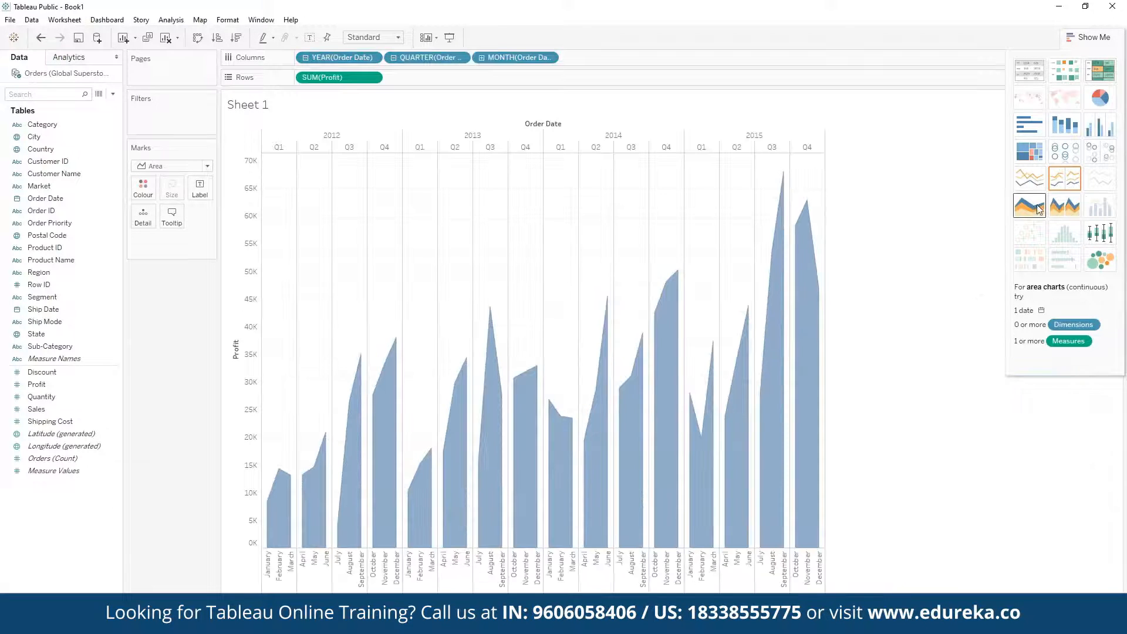
left_click(1032, 207)
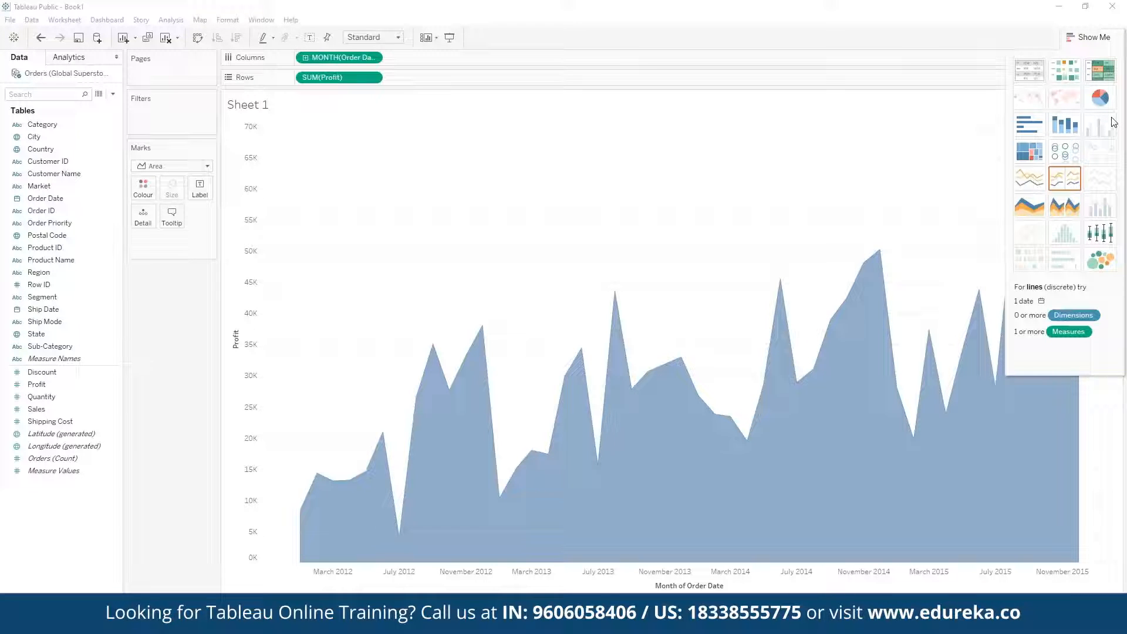
key("ctrl+z")
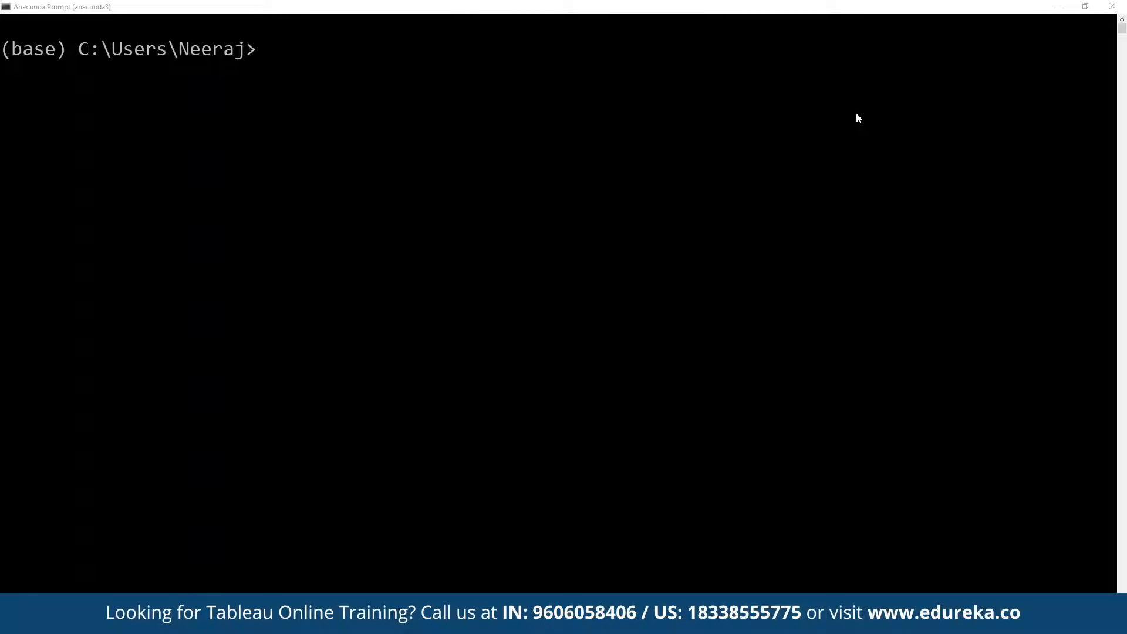
Switch from the Anaconda Prompt to the browser and look through the Anaconda Individual Edition page for the installers.
left_click(657, 44)
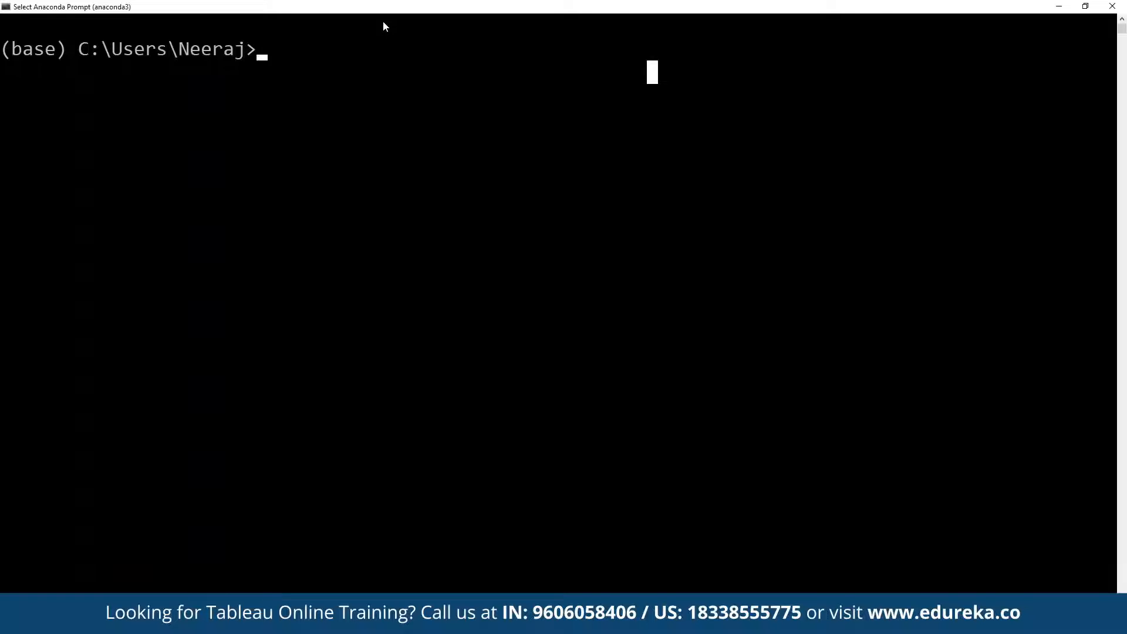
key("alt+Tab")
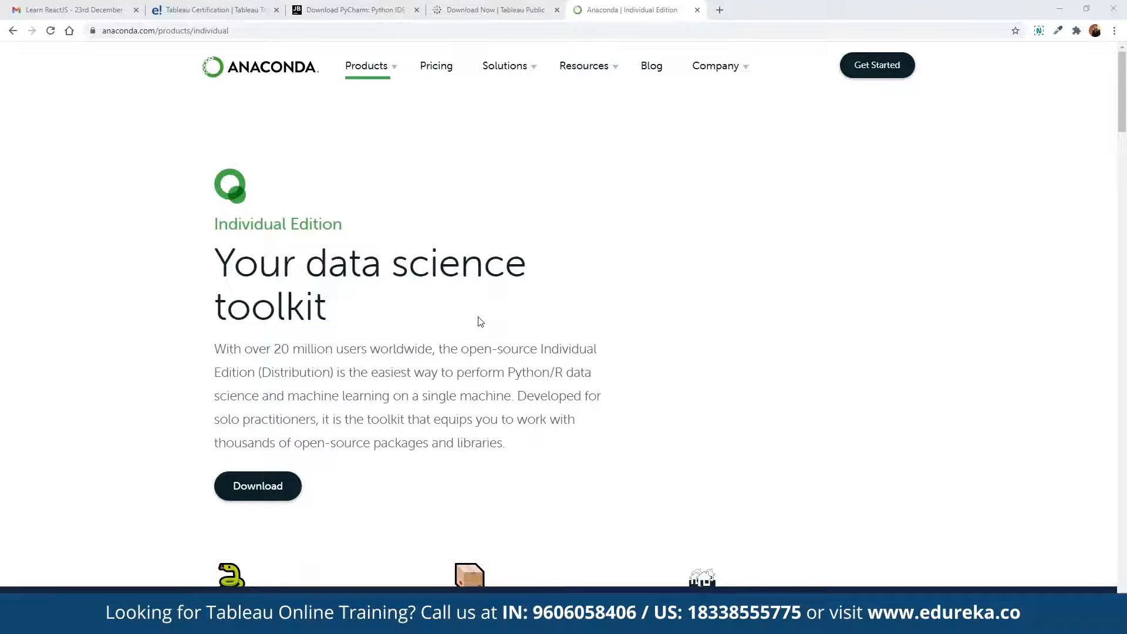
scroll(481, 321, "down", 10)
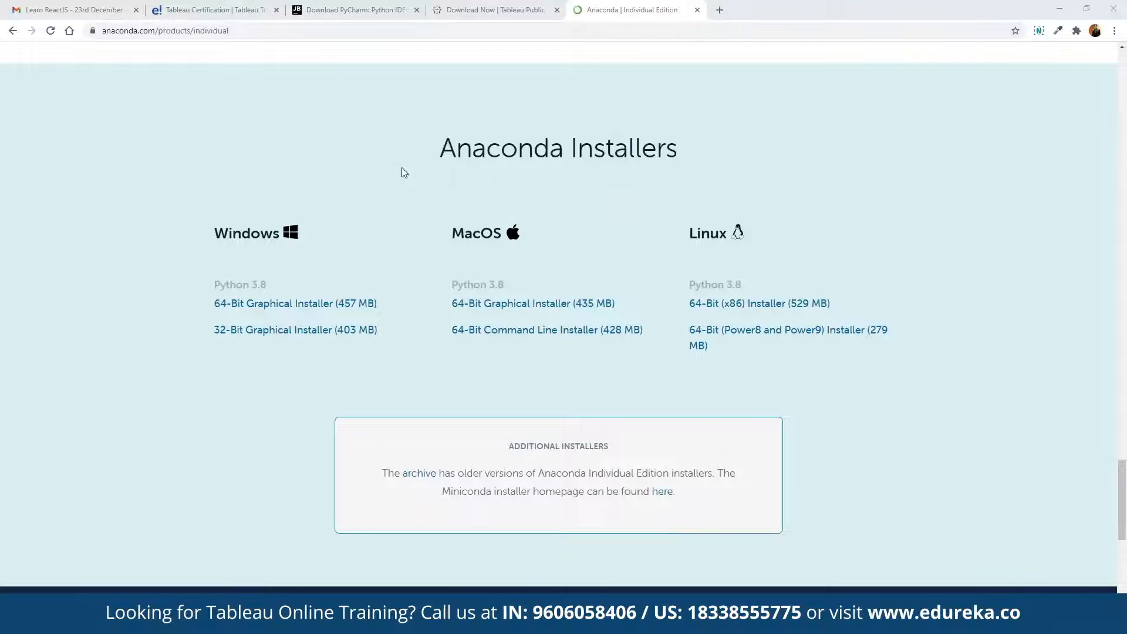
left_click(397, 30)
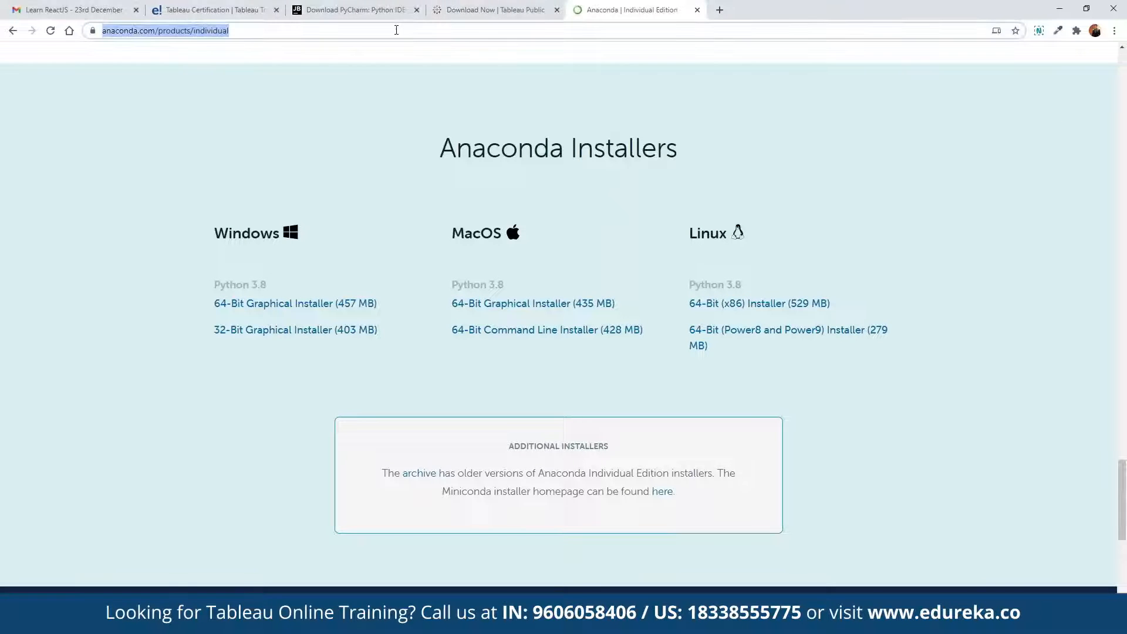
left_click(217, 305)
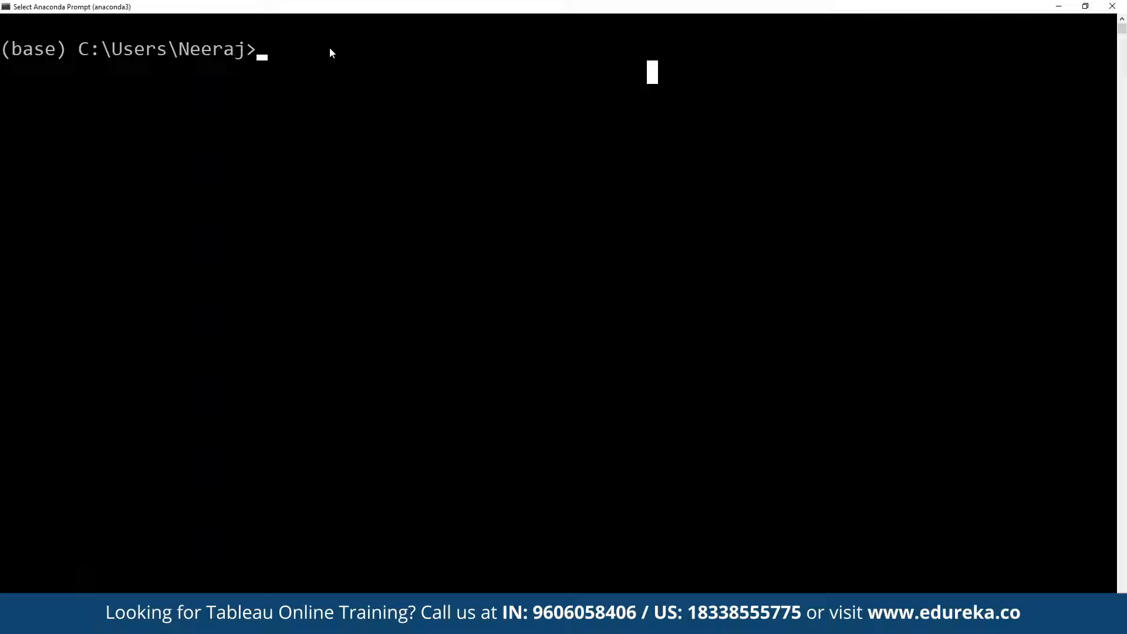
In the Anaconda Prompt, run conda install -c anaconda tabpy-server to install the TabPy server package.
type("co")
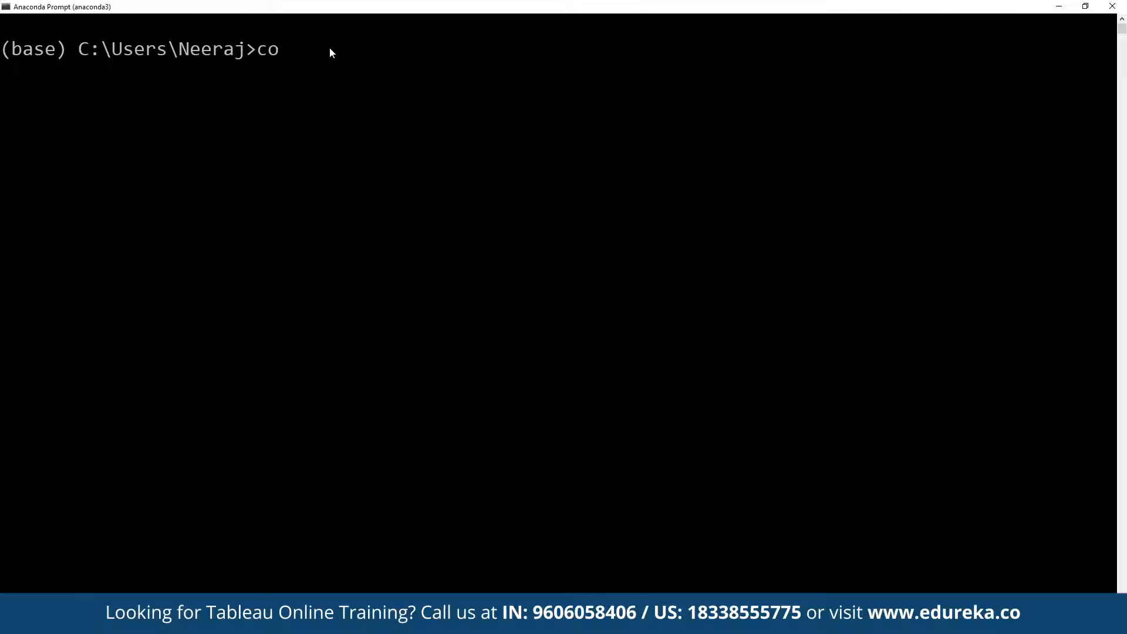
type("nda install -c ")
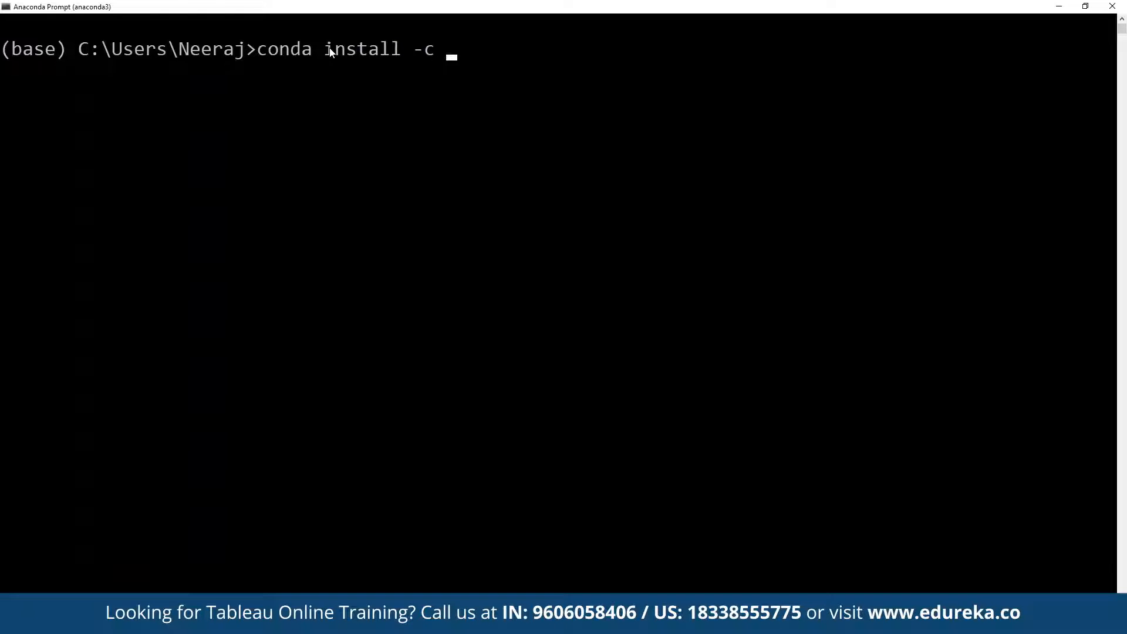
type("anaconda ta")
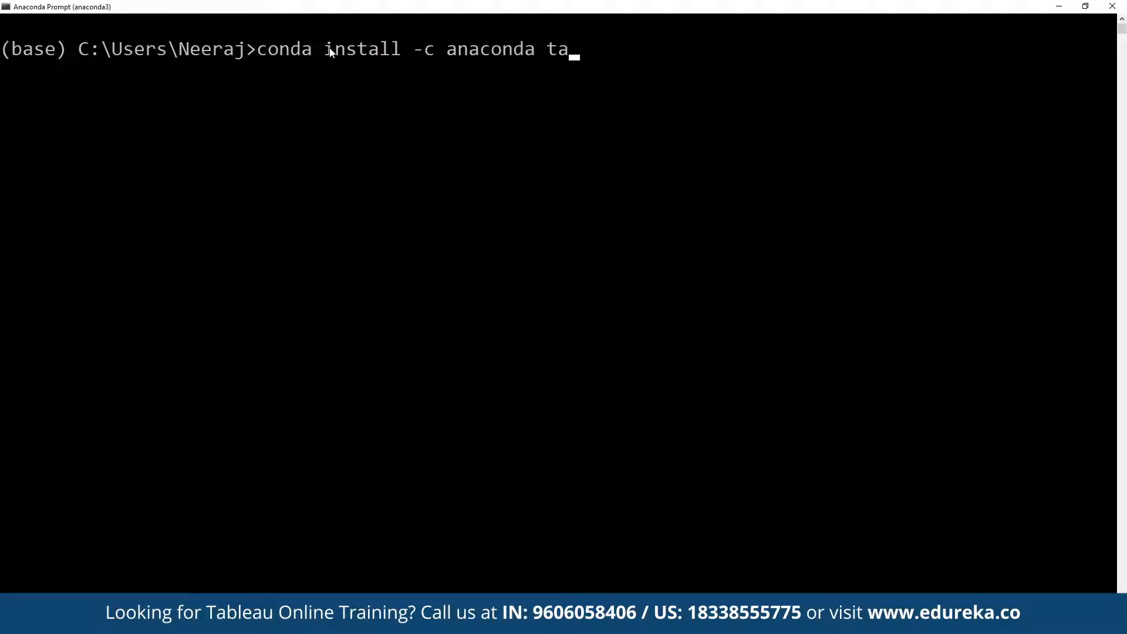
type("bpy-server")
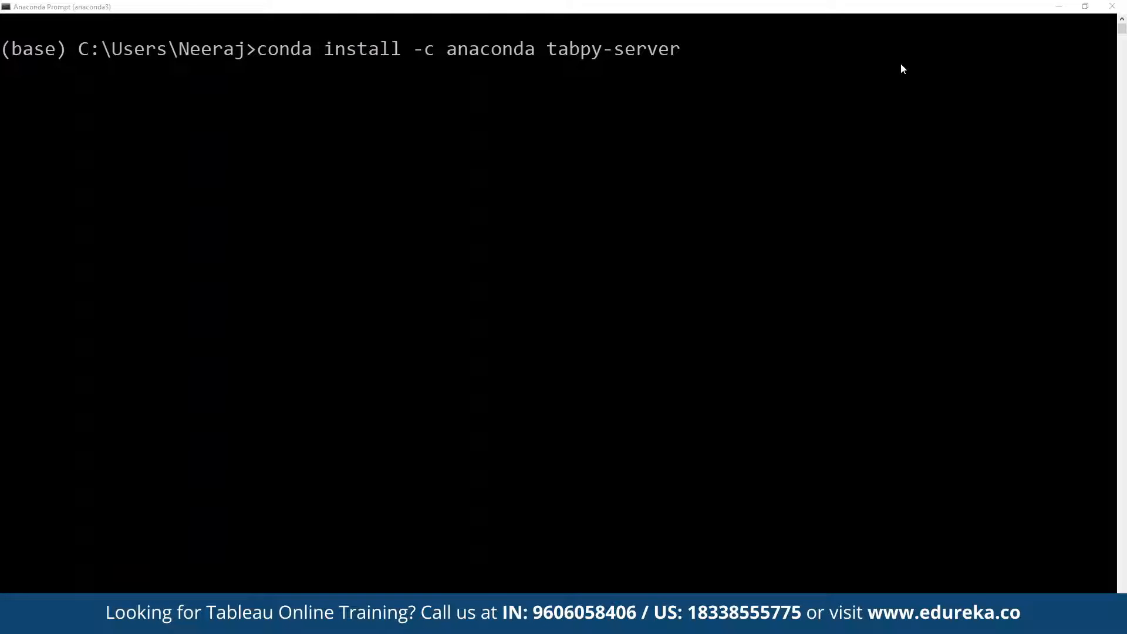
key("Return")
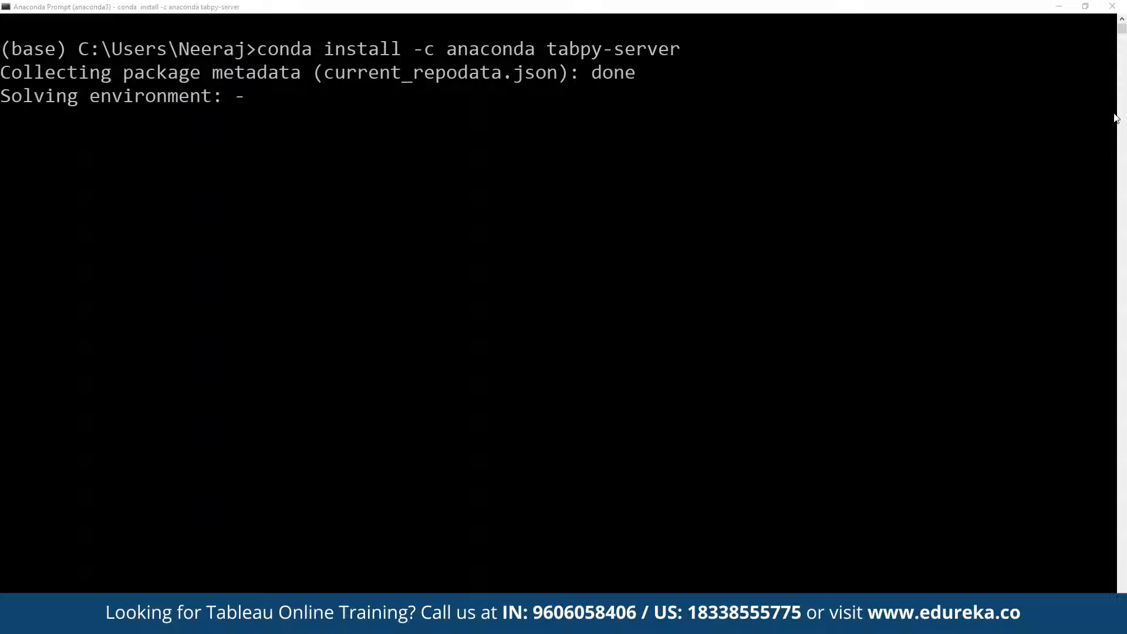